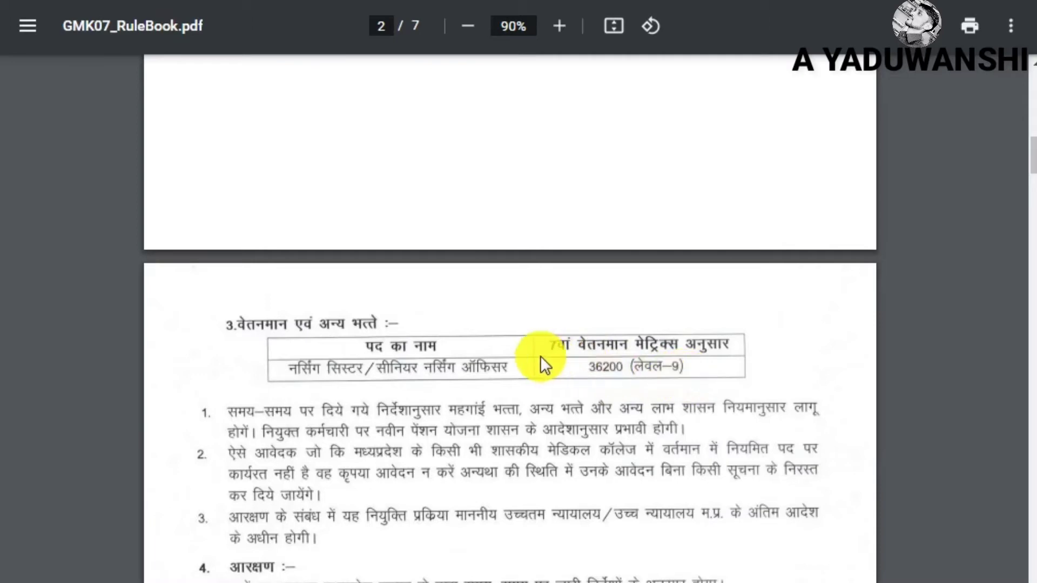
Scroll through the rule book's reservation, age, fee and application pages, then back up
scroll(540, 357, "down", 5)
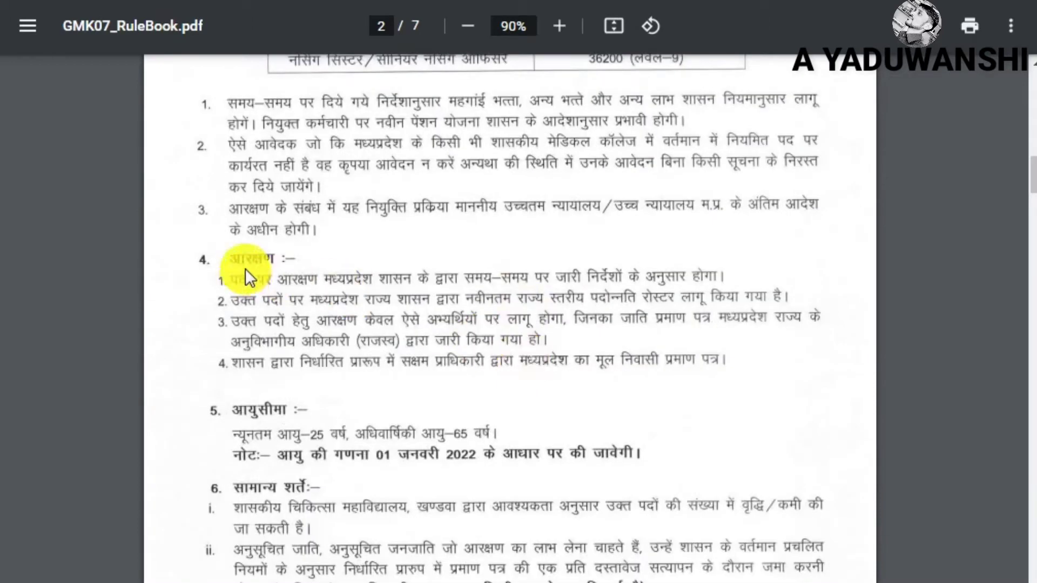
scroll(308, 318, "down", 2)
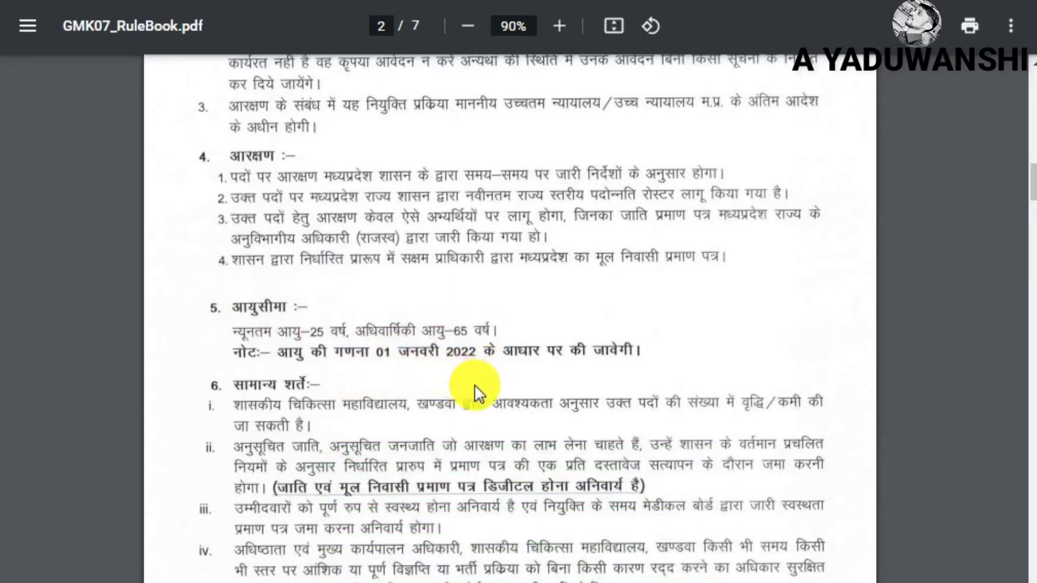
scroll(403, 369, "down", 2)
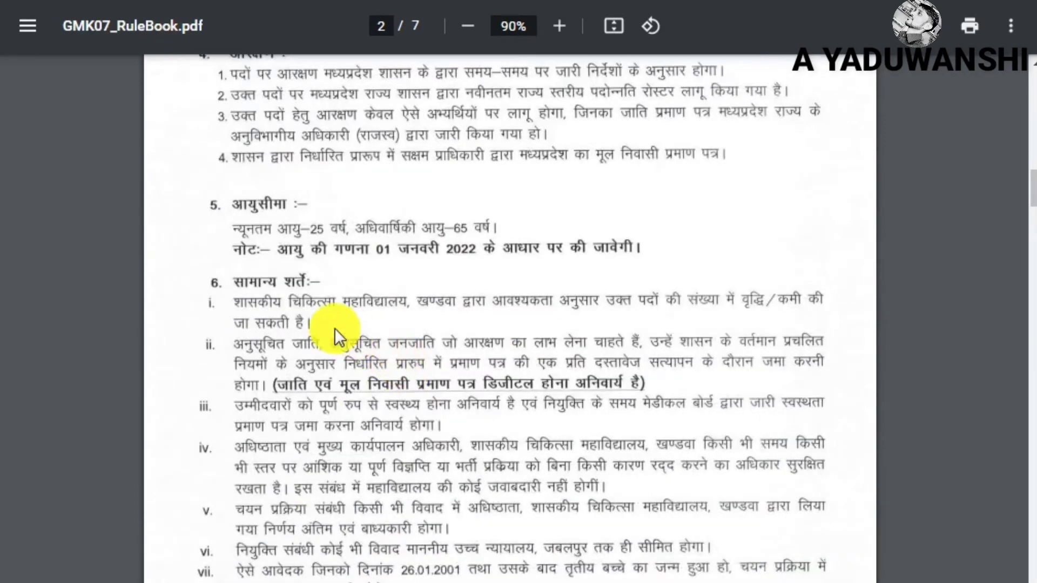
scroll(507, 433, "down", 15)
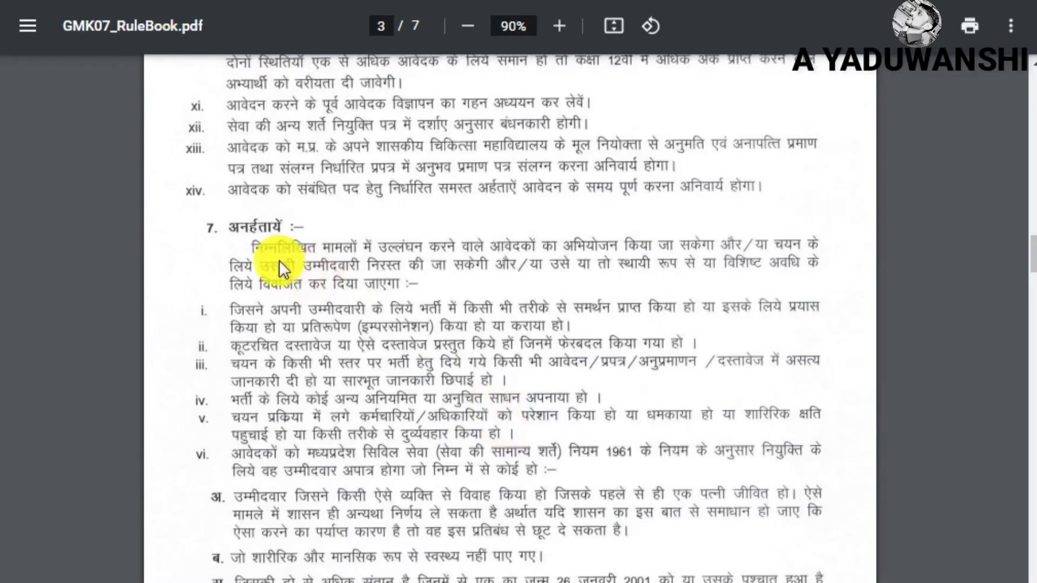
scroll(510, 536, "down", 10)
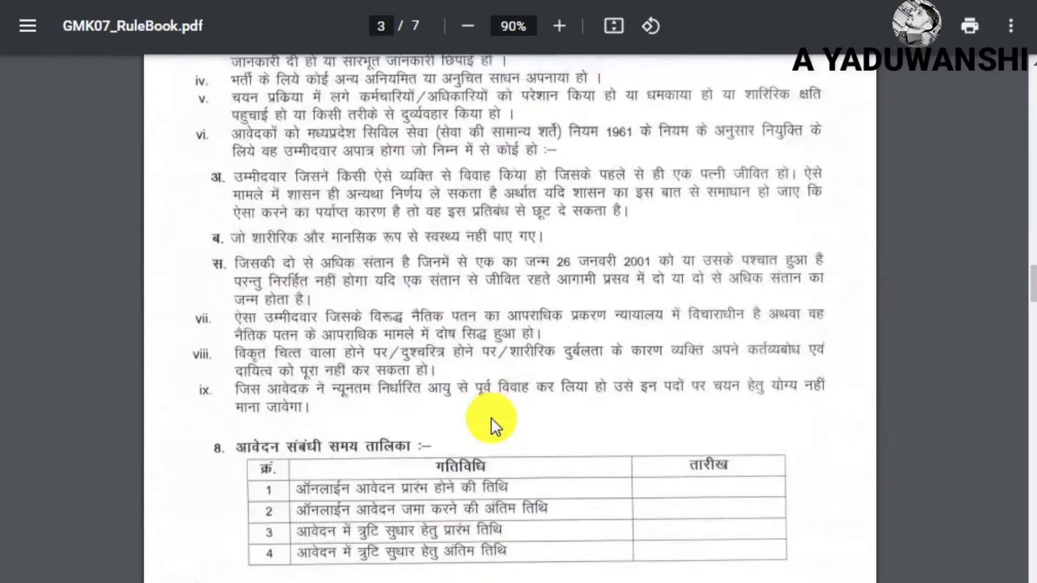
scroll(451, 374, "down", 15)
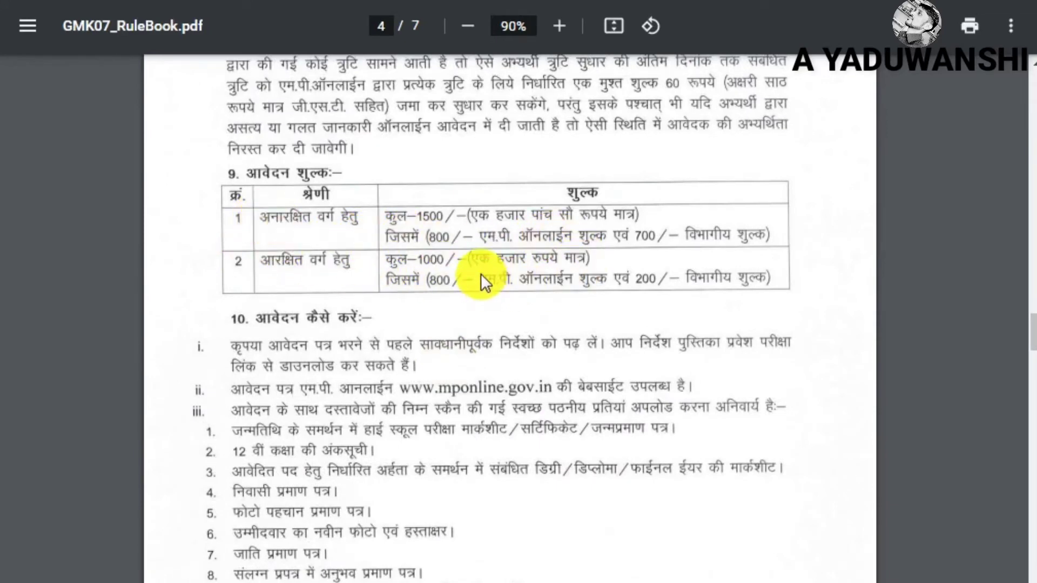
scroll(472, 273, "down", 15)
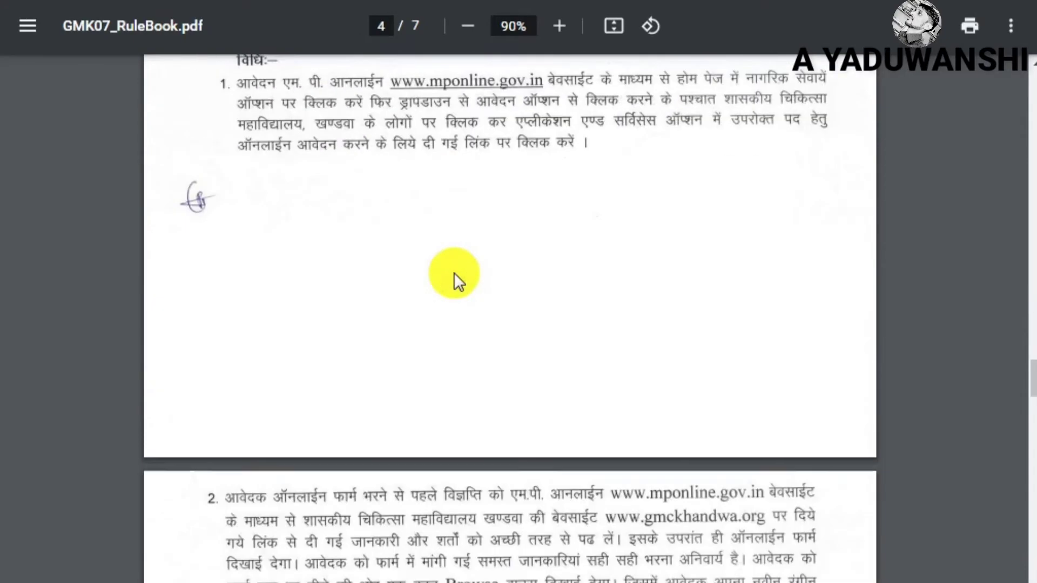
scroll(453, 273, "down", 15)
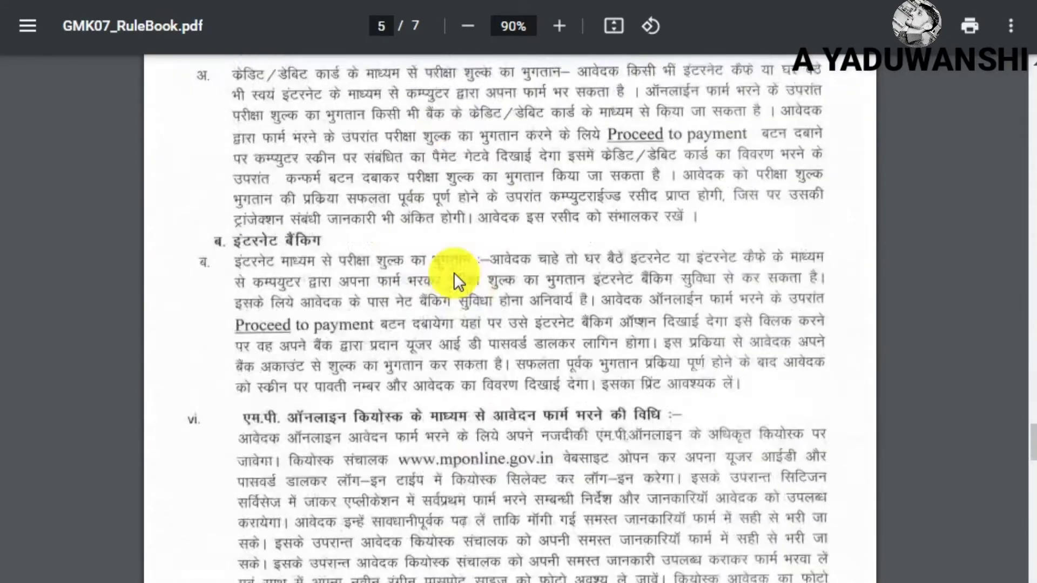
scroll(453, 272, "down", 10)
scroll(453, 281, "up", 8)
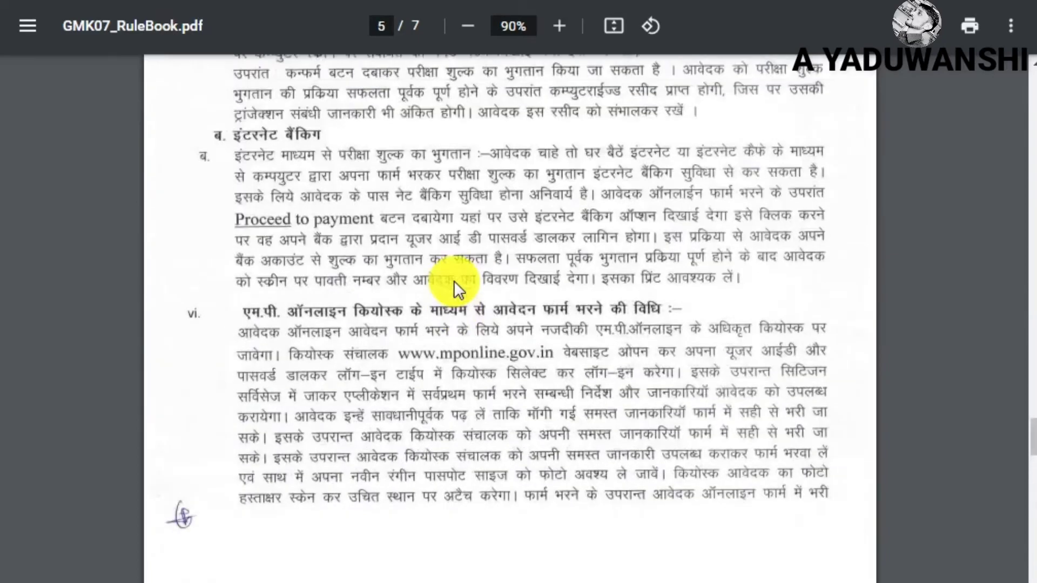
scroll(454, 281, "up", 20)
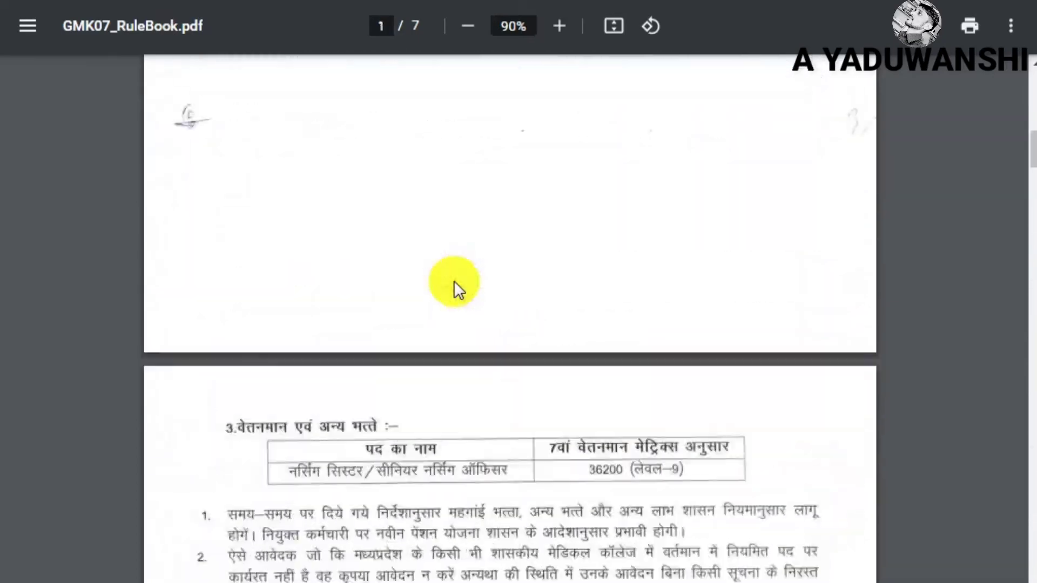
scroll(454, 280, "up", 5)
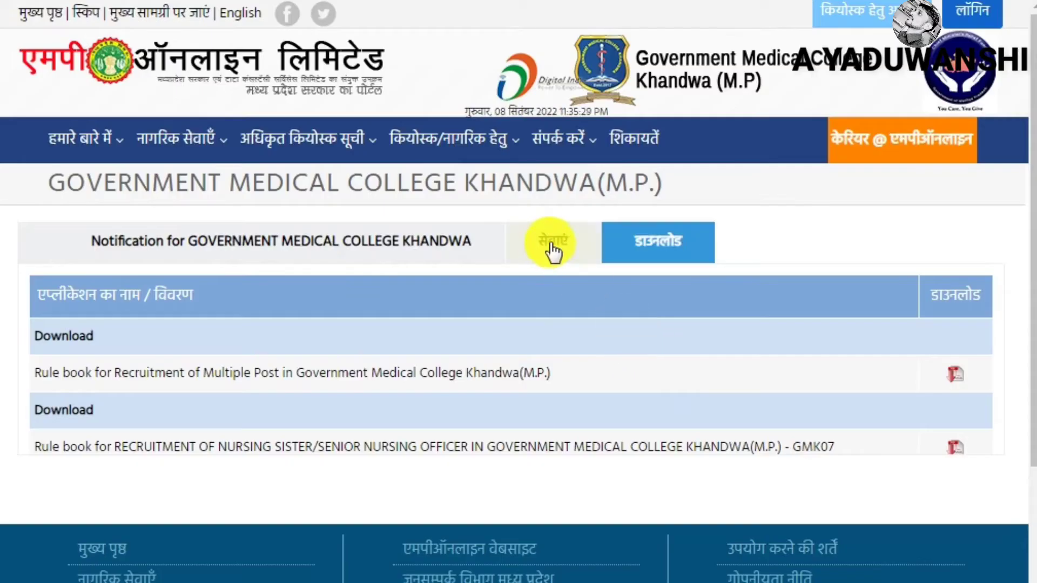
Highlight the GMK07 Nursing Sister row's 06/10/2022 closing date and open its application form
left_click(551, 248)
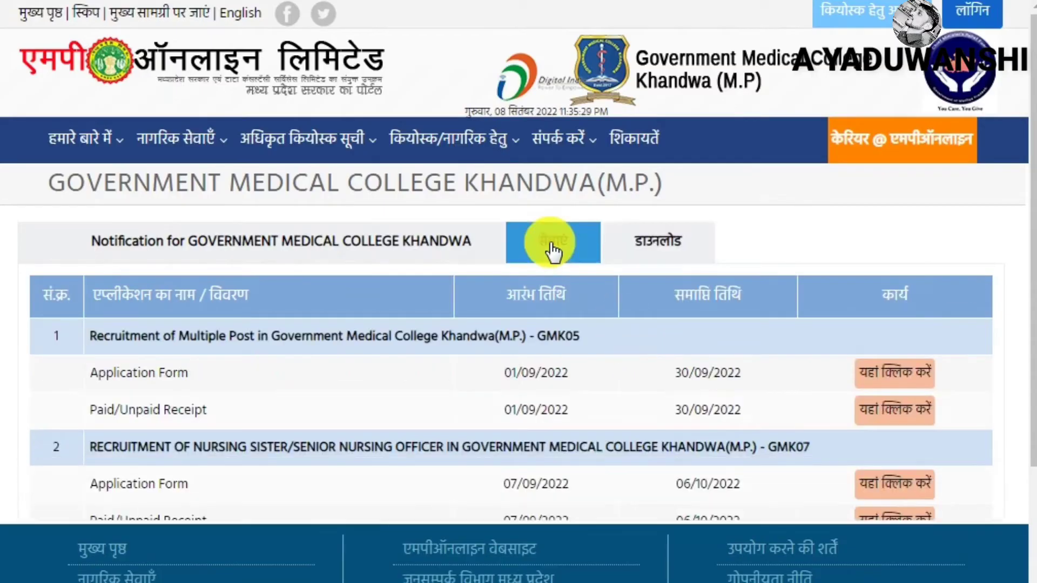
scroll(527, 474, "down", 4)
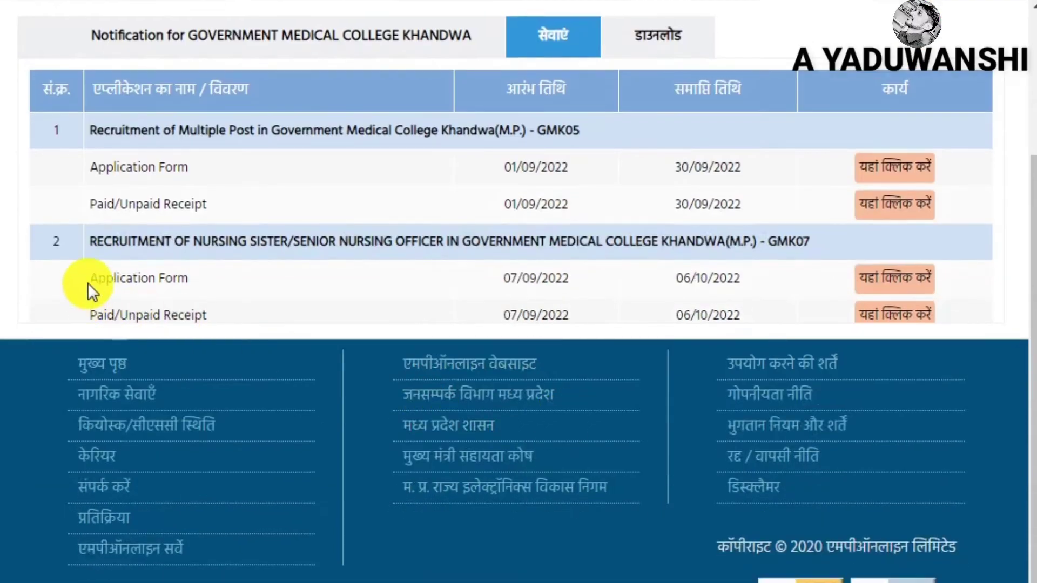
left_click_drag(87, 283, 478, 303)
left_click(587, 281)
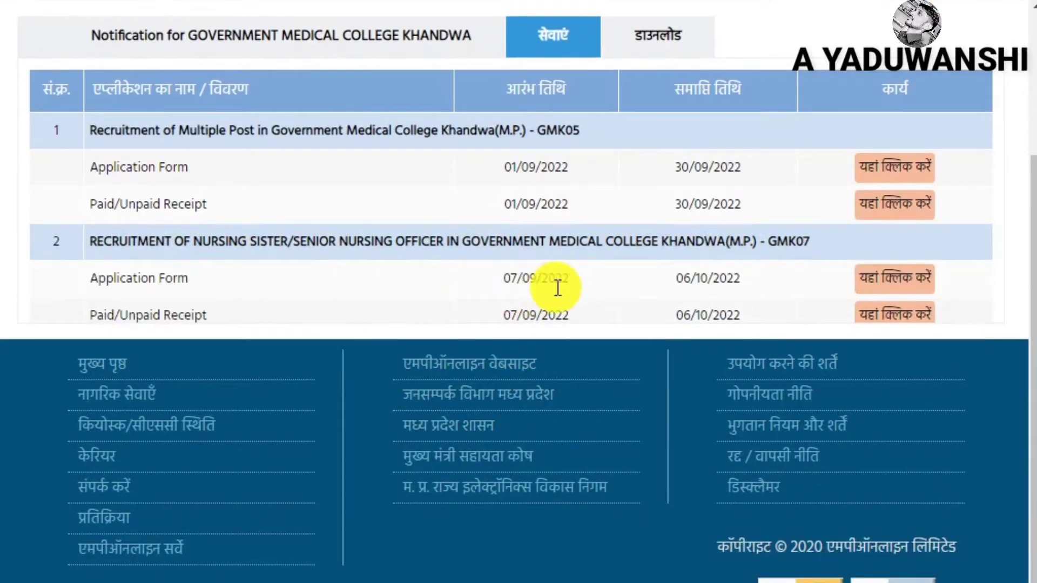
left_click_drag(676, 279, 740, 280)
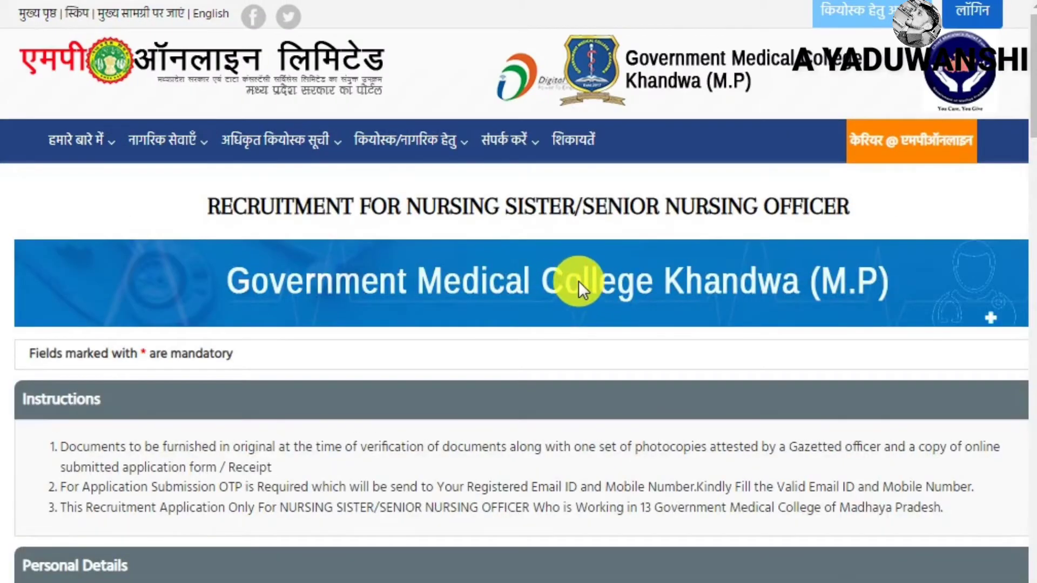
scroll(540, 270, "down", 5)
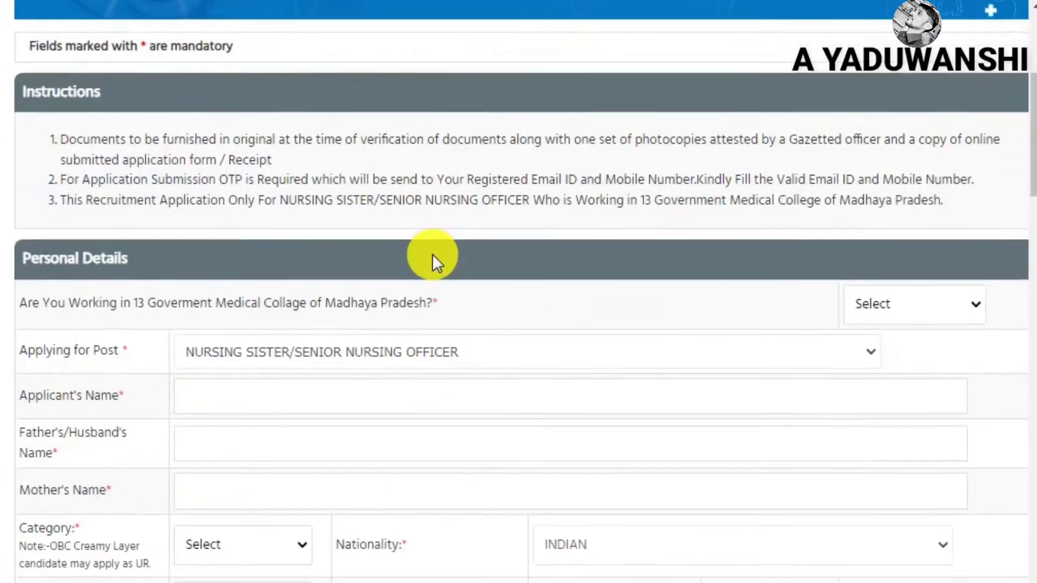
Highlight the working-in-13-Government-Medical-Colleges question, answer YES, and reload the page
scroll(435, 262, "down", 2)
left_click_drag(20, 246, 137, 249)
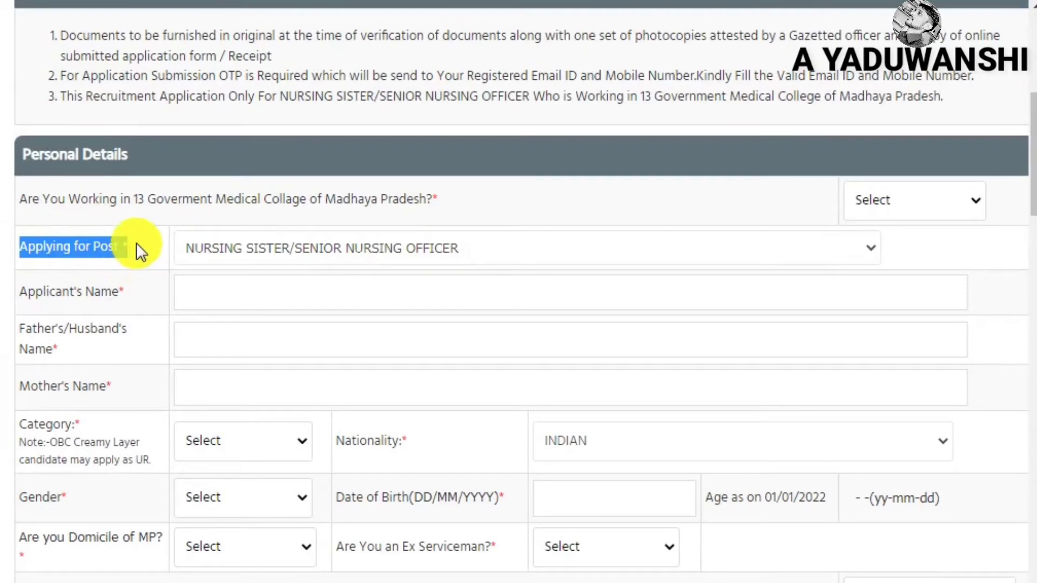
left_click(138, 250)
left_click_drag(21, 201, 438, 207)
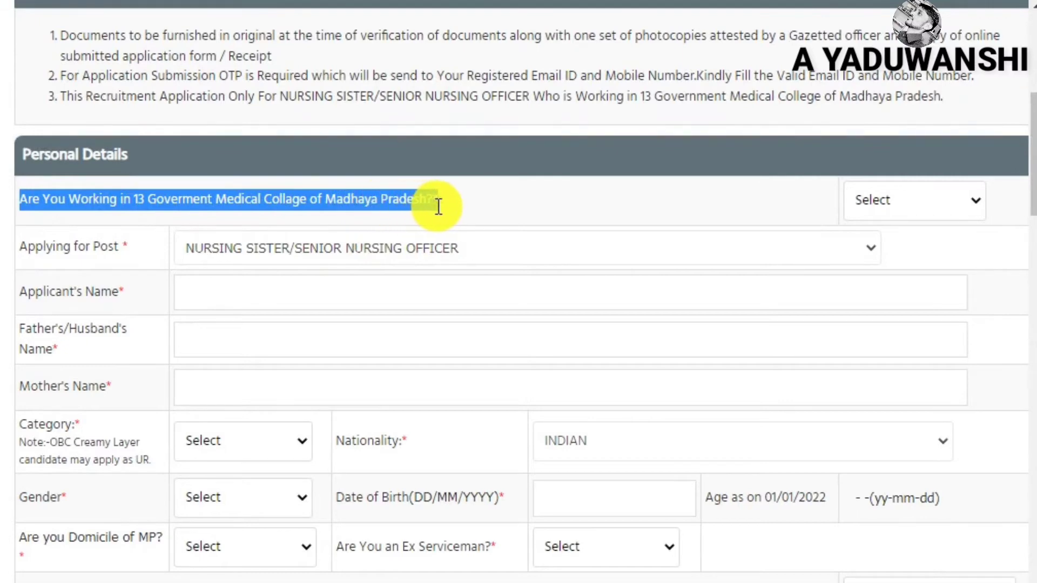
left_click(437, 205)
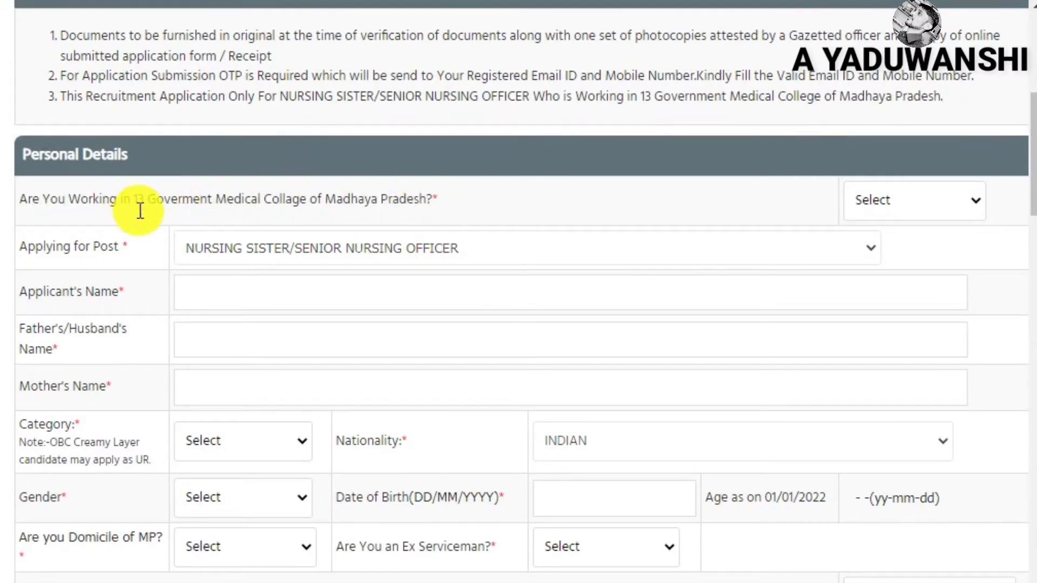
left_click_drag(133, 208, 460, 208)
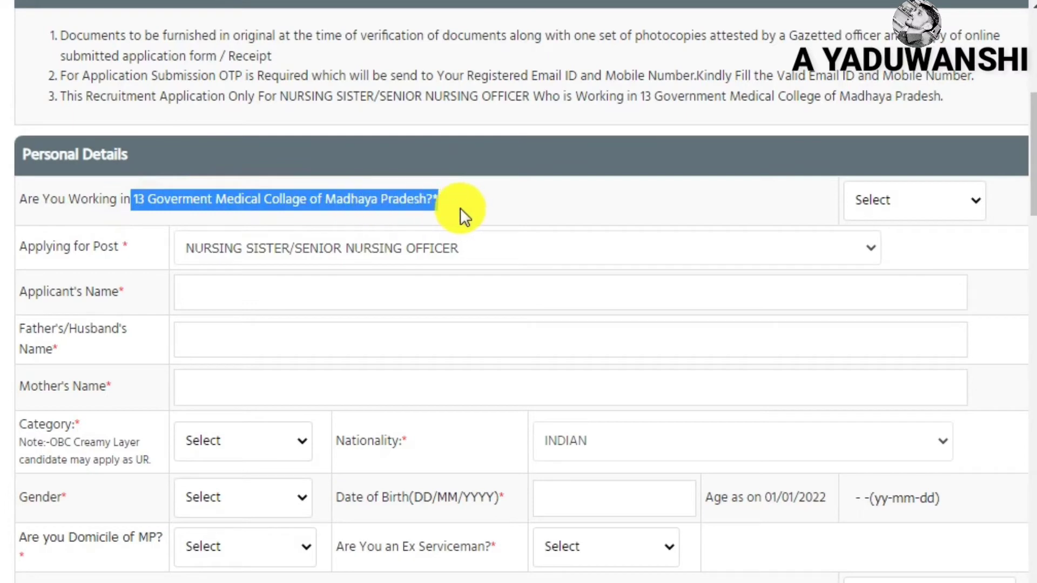
left_click(122, 205)
left_click_drag(122, 206, 467, 216)
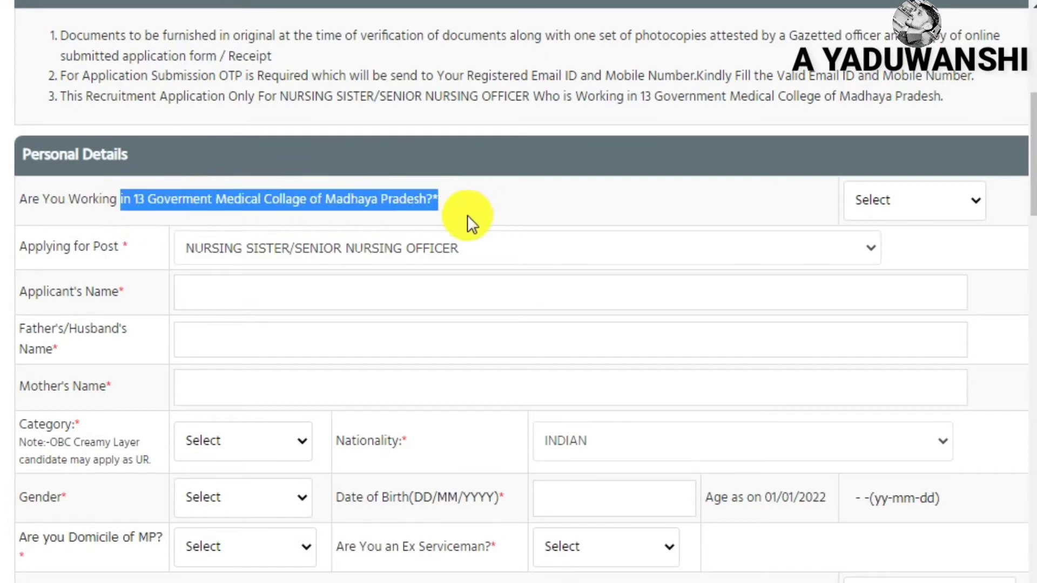
left_click(921, 212)
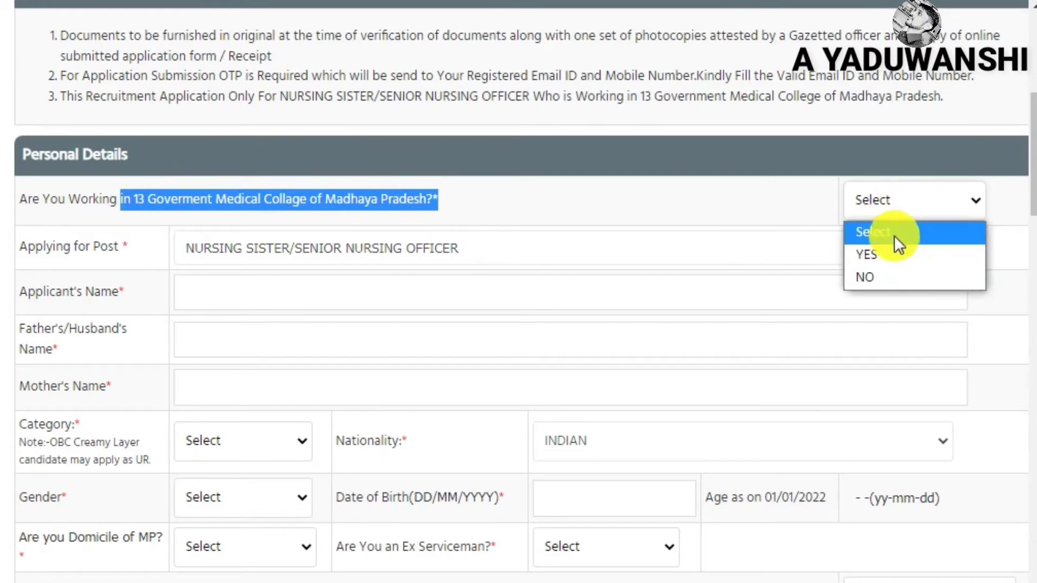
left_click(895, 255)
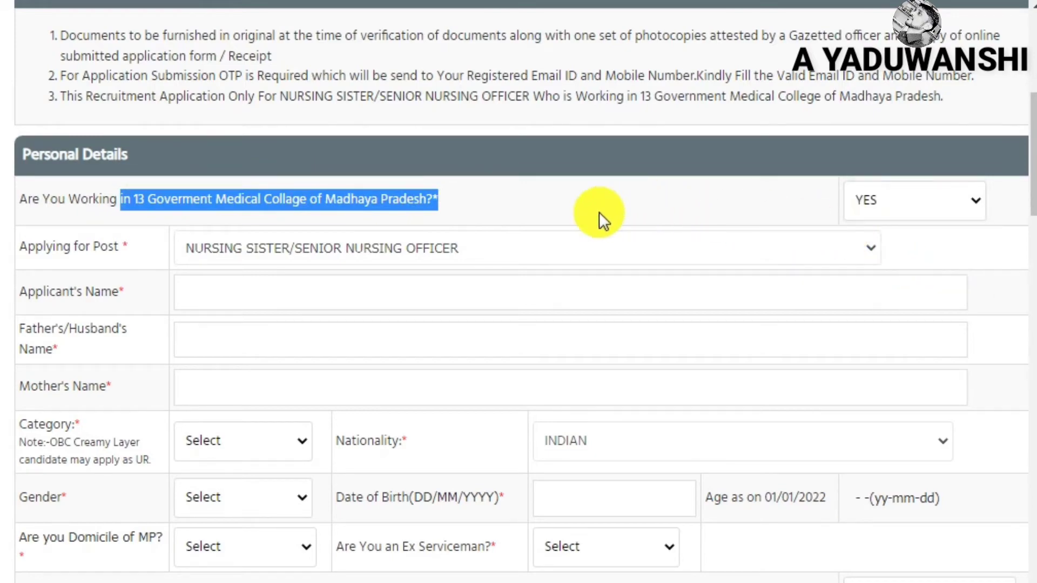
key("F5")
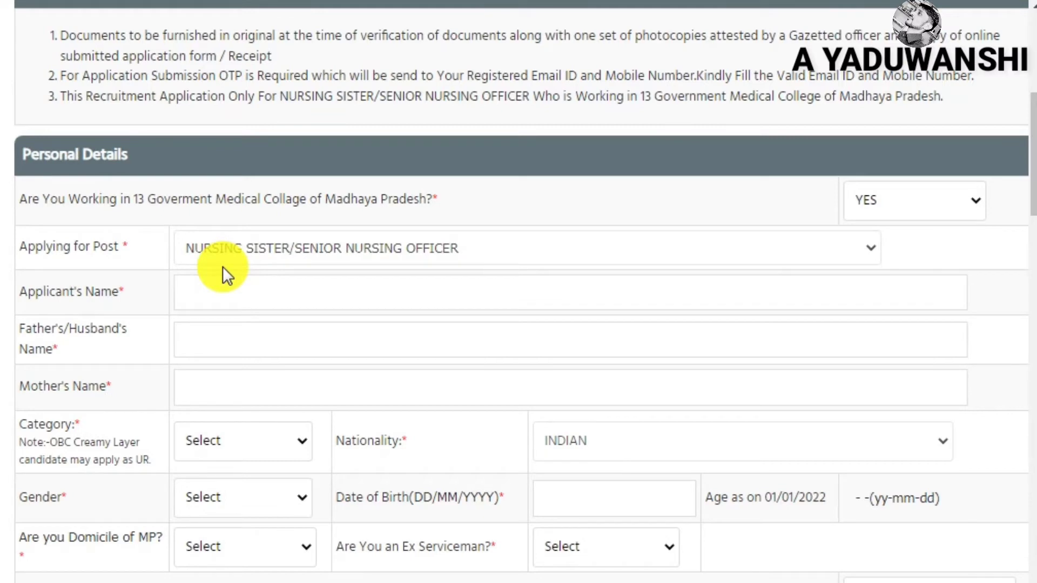
Enter the applicant's name and move through the father's and mother's name fields
left_click(302, 292)
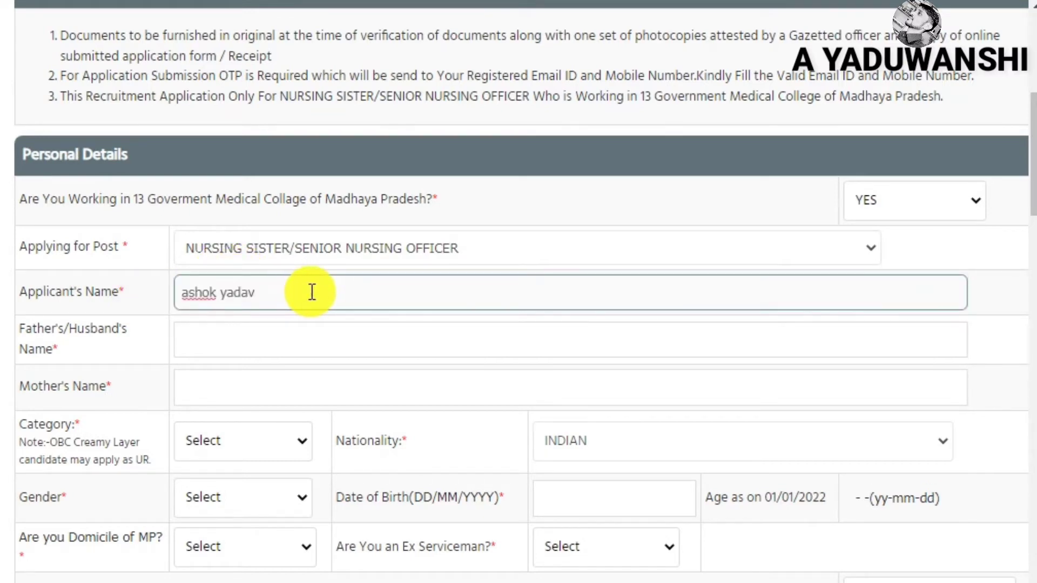
left_click(296, 340)
scroll(311, 328, "down", 2)
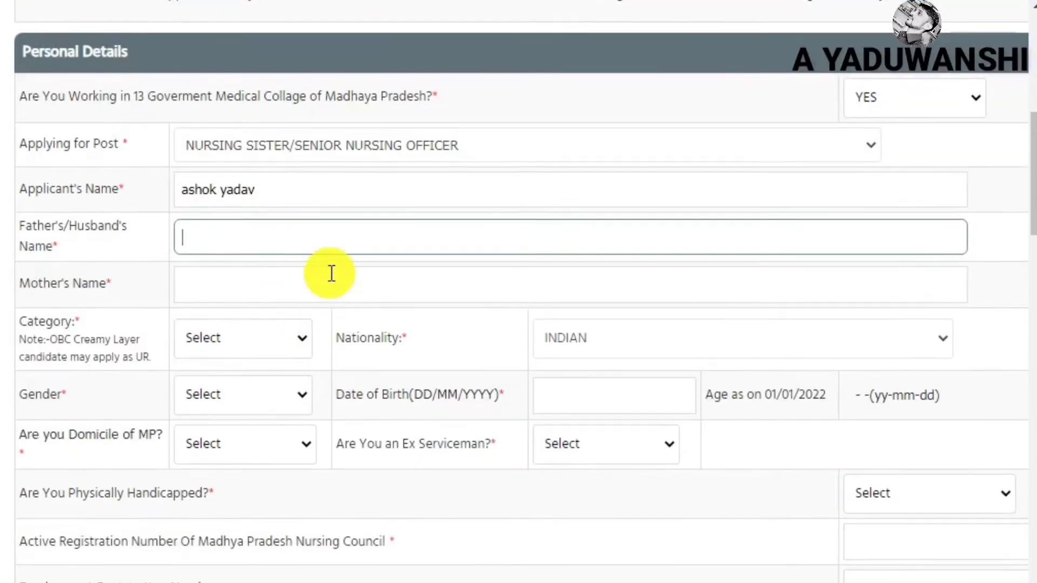
left_click(276, 283)
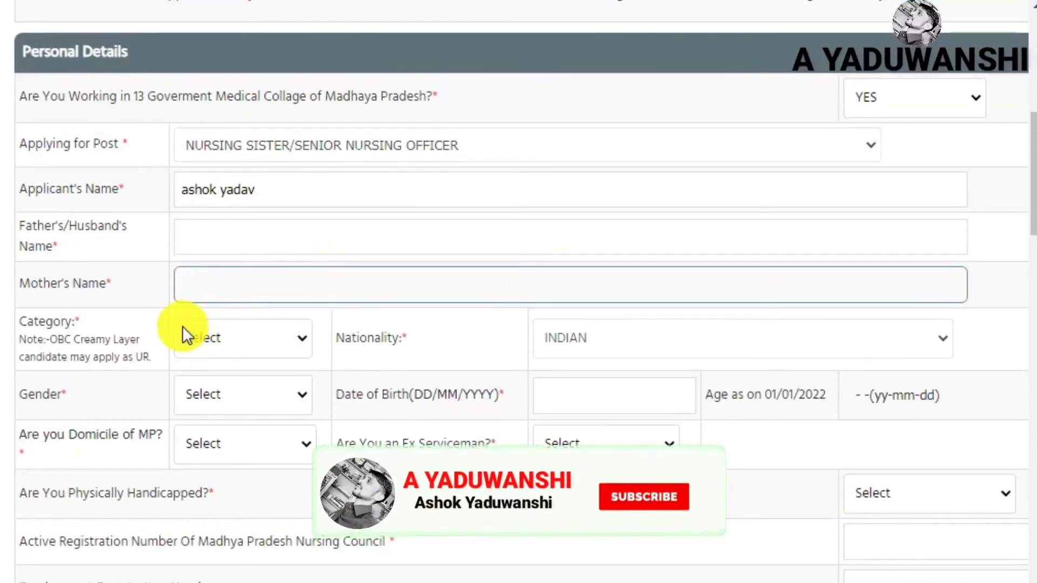
scroll(186, 331, "down", 2)
Set category ST, gender MALE, birth date 01/01/1995, and keep MP domicile YES
left_click(237, 235)
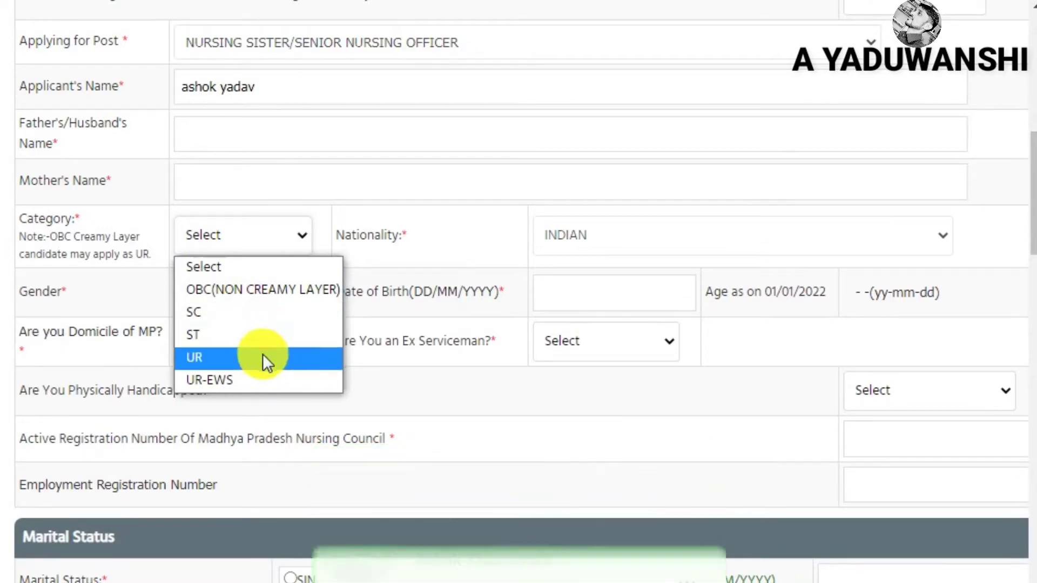
left_click(254, 336)
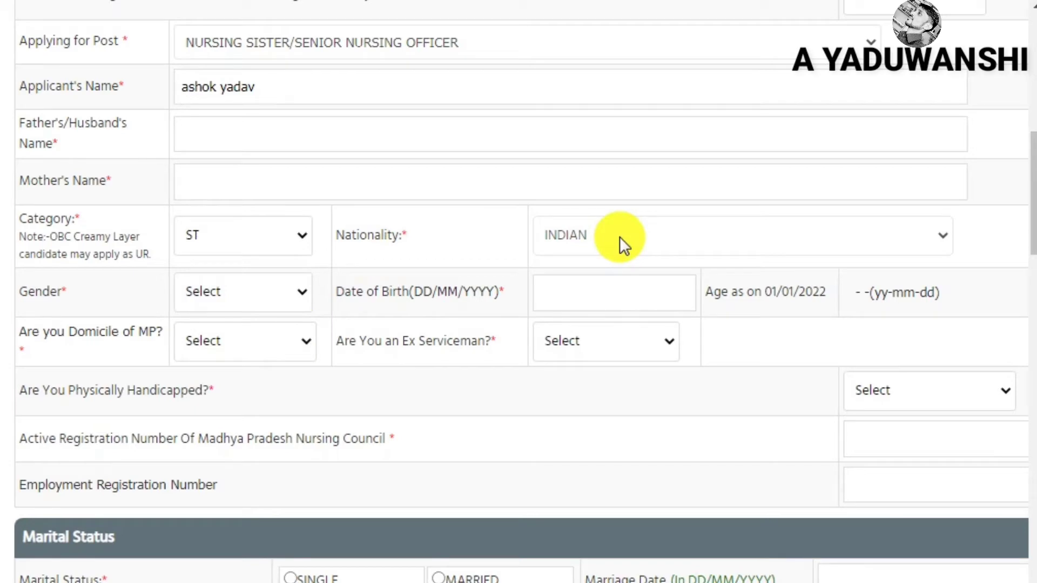
left_click(277, 293)
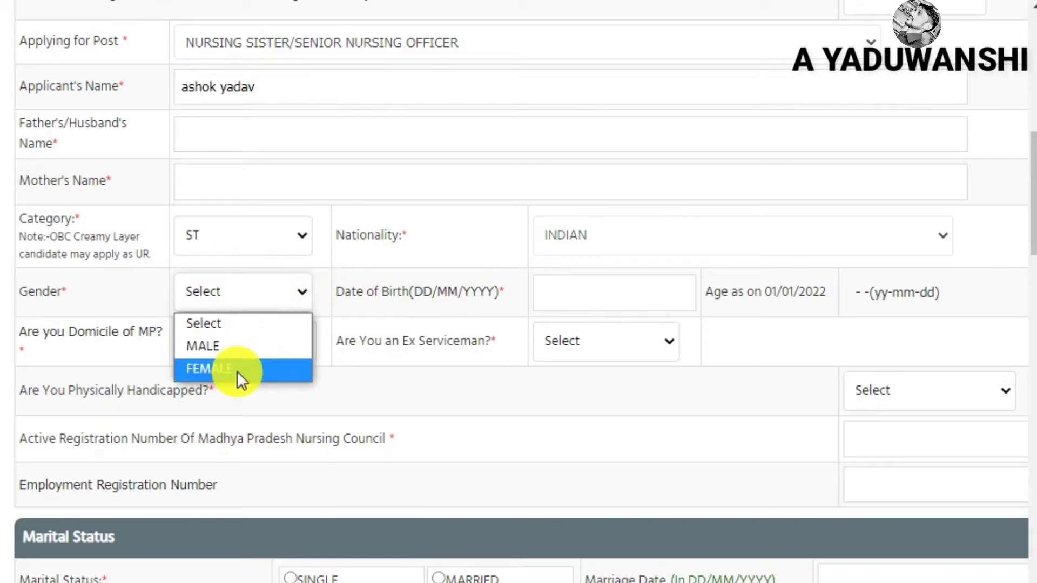
left_click(237, 346)
left_click(593, 294)
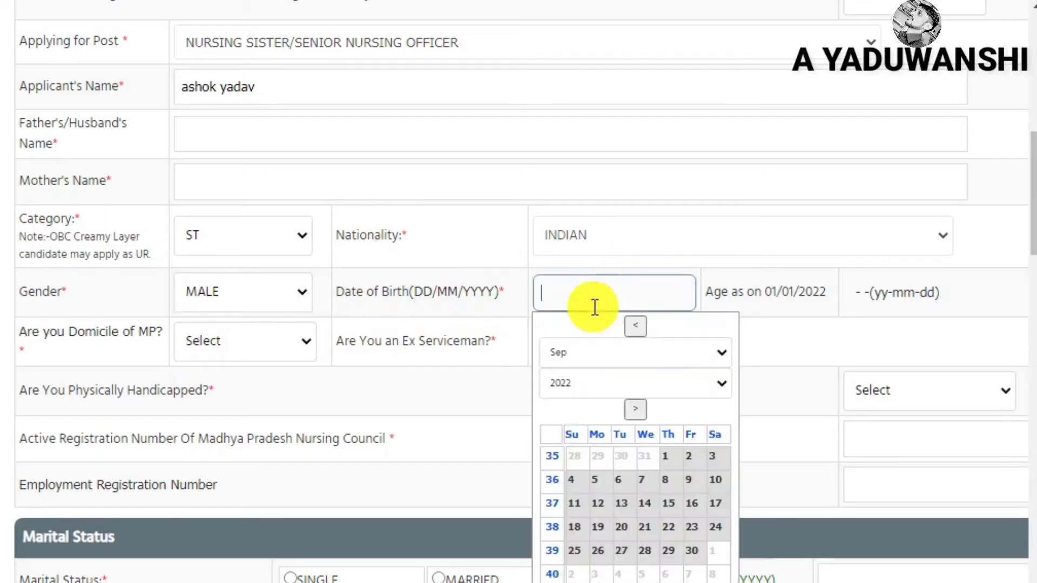
left_click(625, 386)
left_click(623, 385)
left_click(205, 230)
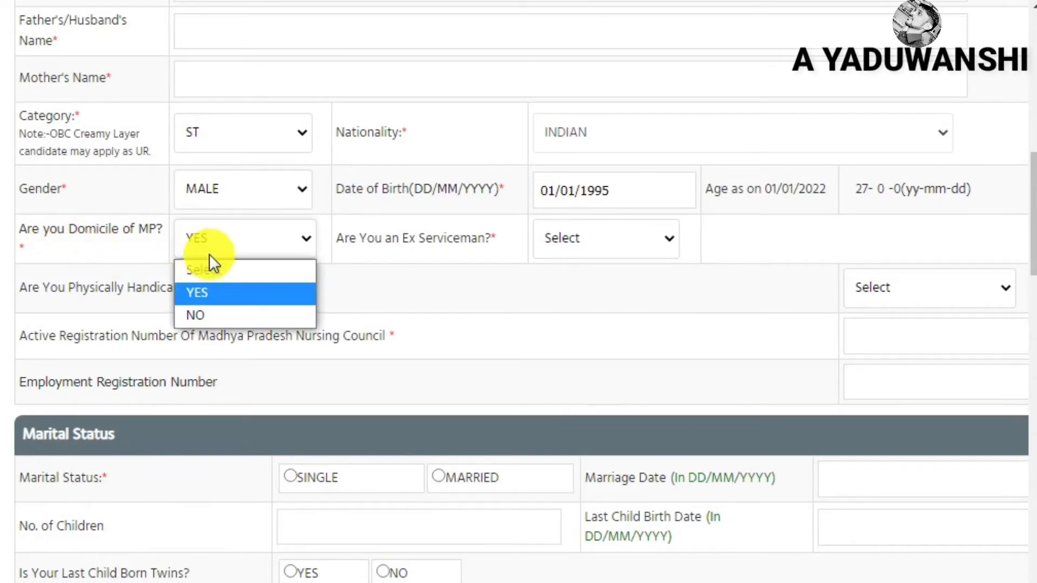
left_click(234, 295)
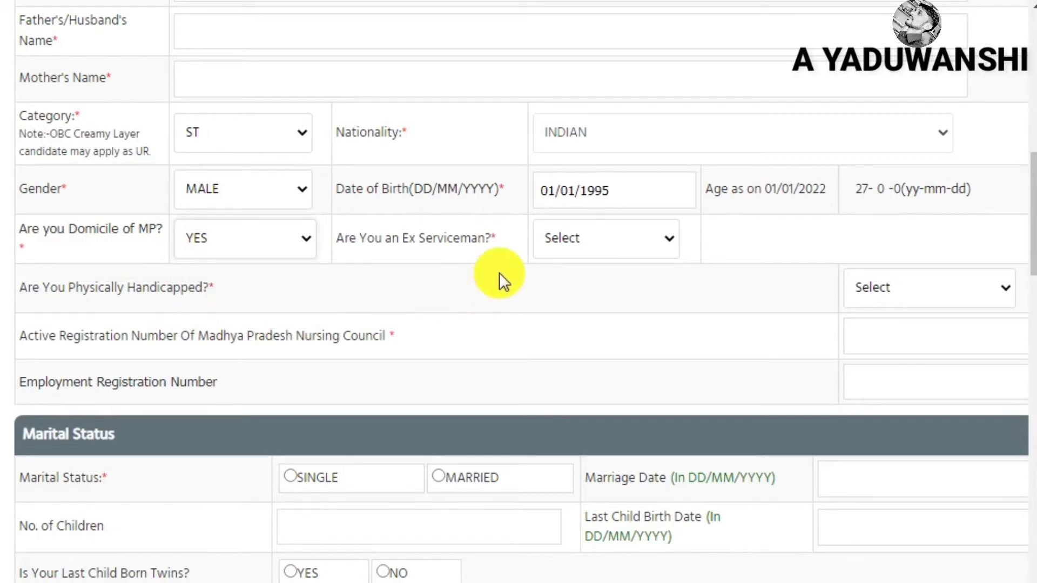
Answer NO to both the ex-serviceman and physically handicapped questions
left_click(624, 242)
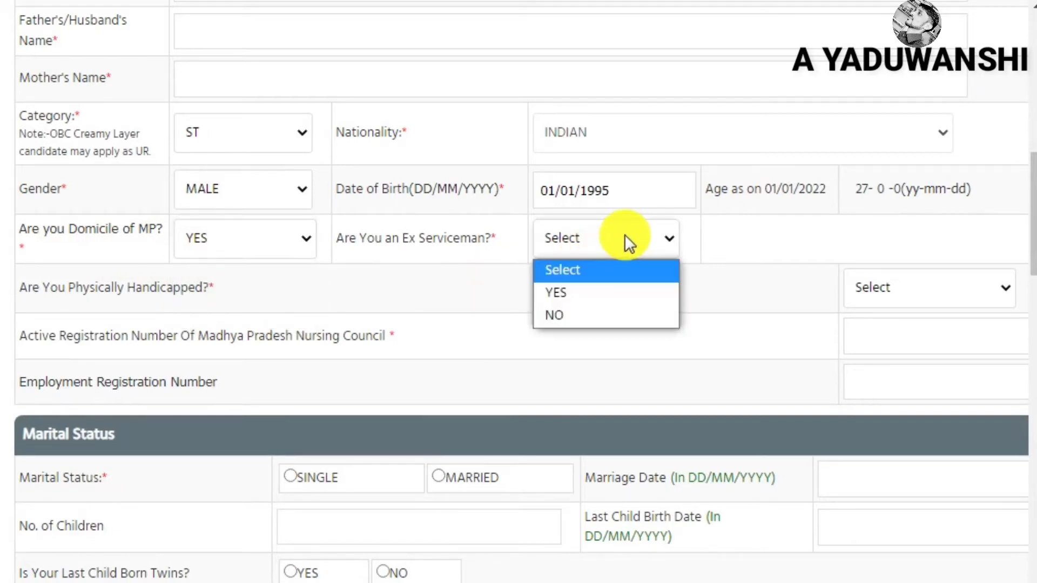
left_click(587, 315)
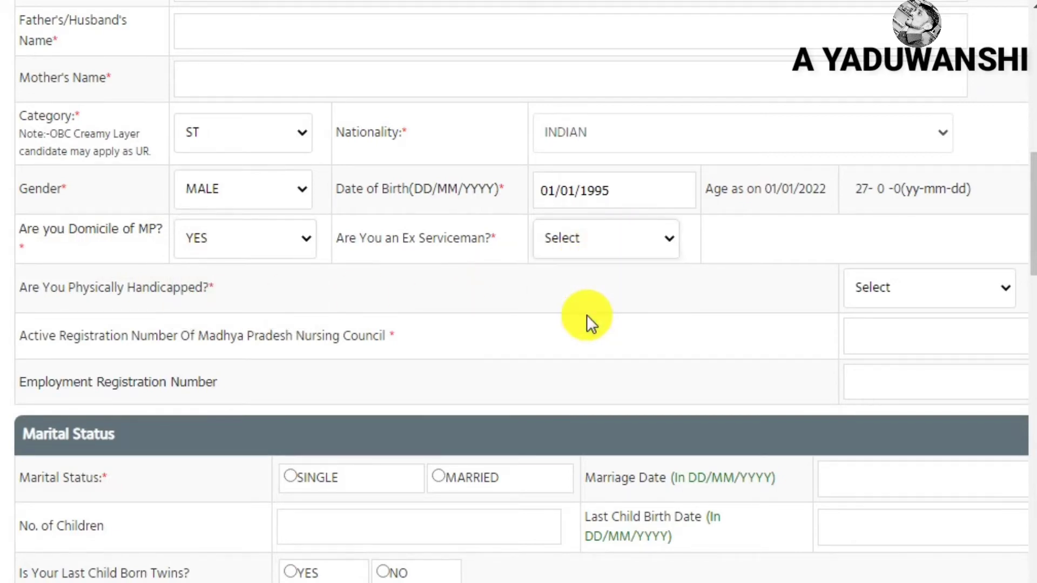
left_click(928, 294)
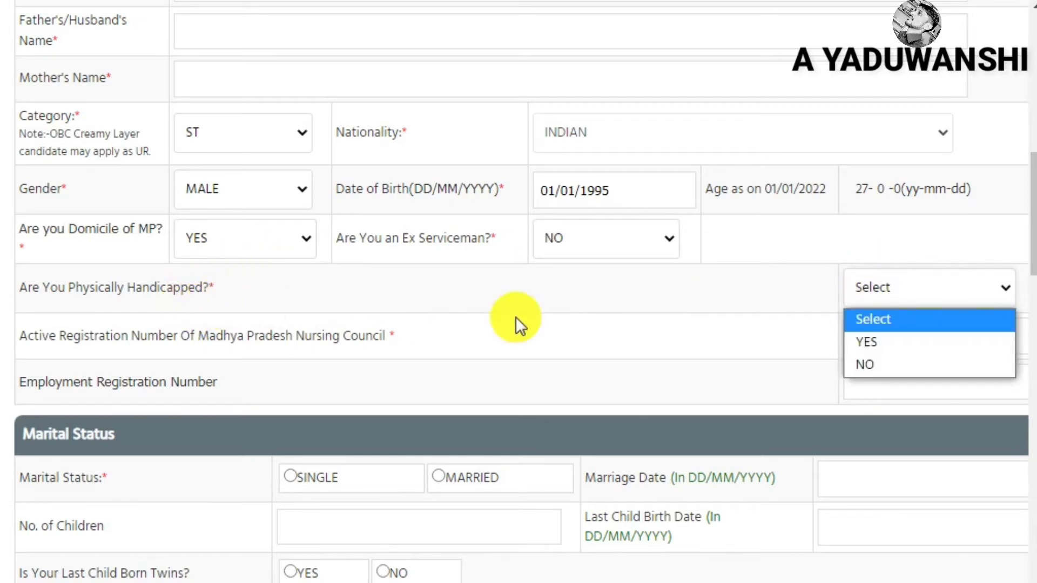
left_click(886, 364)
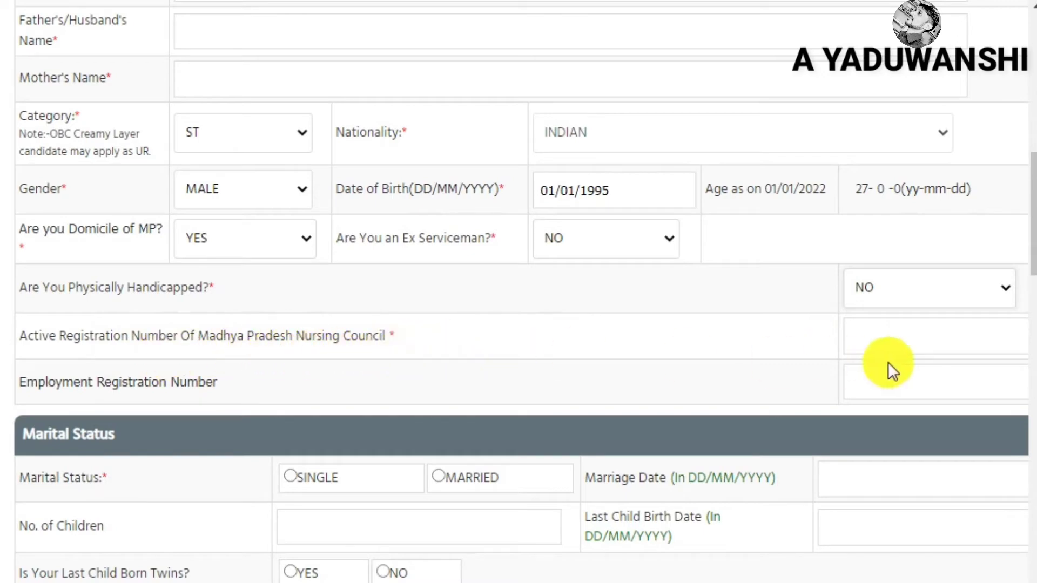
Focus the Nursing Council registration number field and clear a stray text highlight
left_click(900, 339)
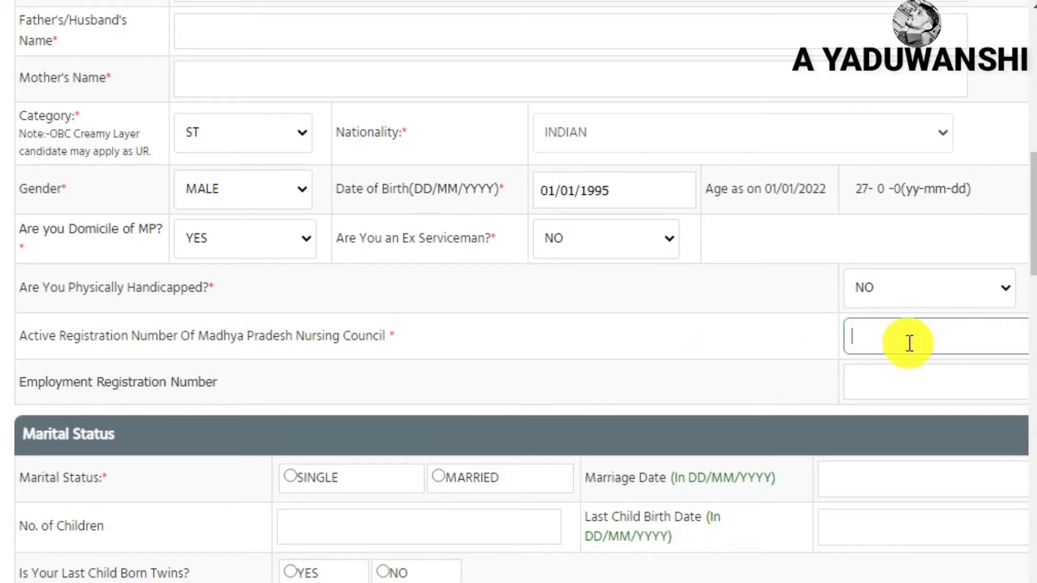
left_click_drag(47, 388, 369, 390)
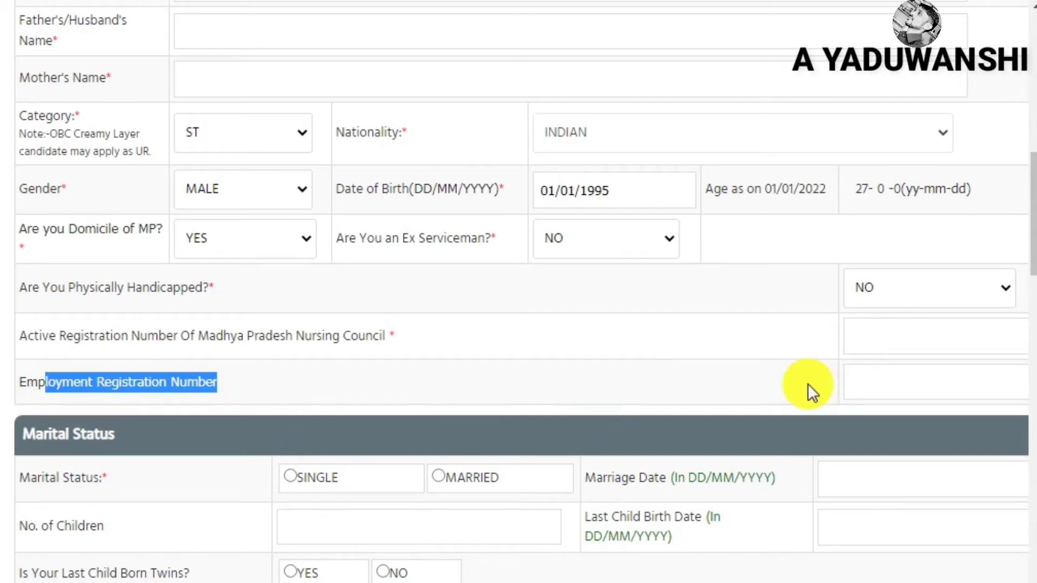
left_click(899, 411)
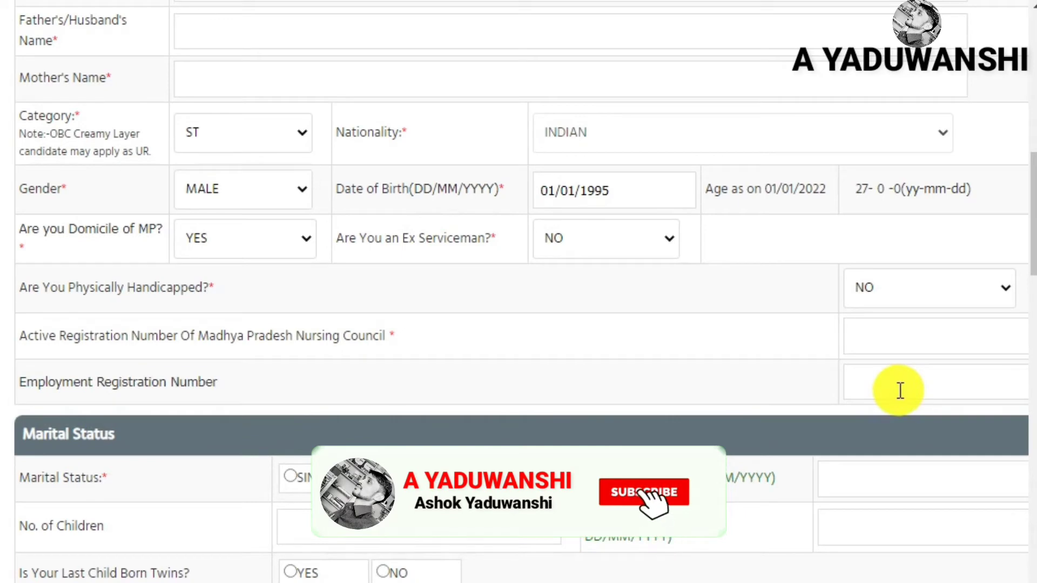
scroll(326, 211, "down", 5)
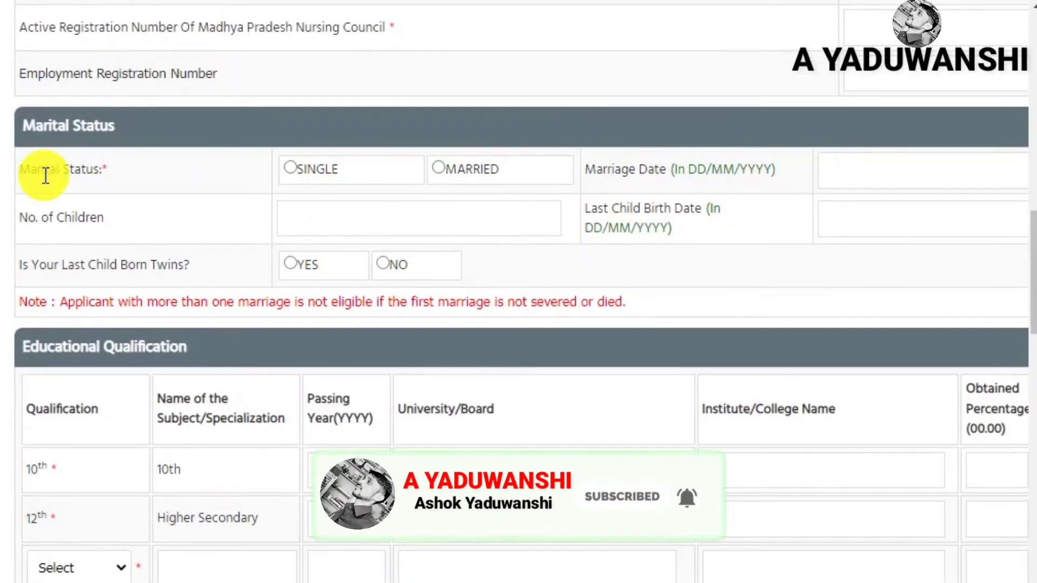
Mark marital status as SINGLE and move down to the Educational Qualification table
left_click(289, 169)
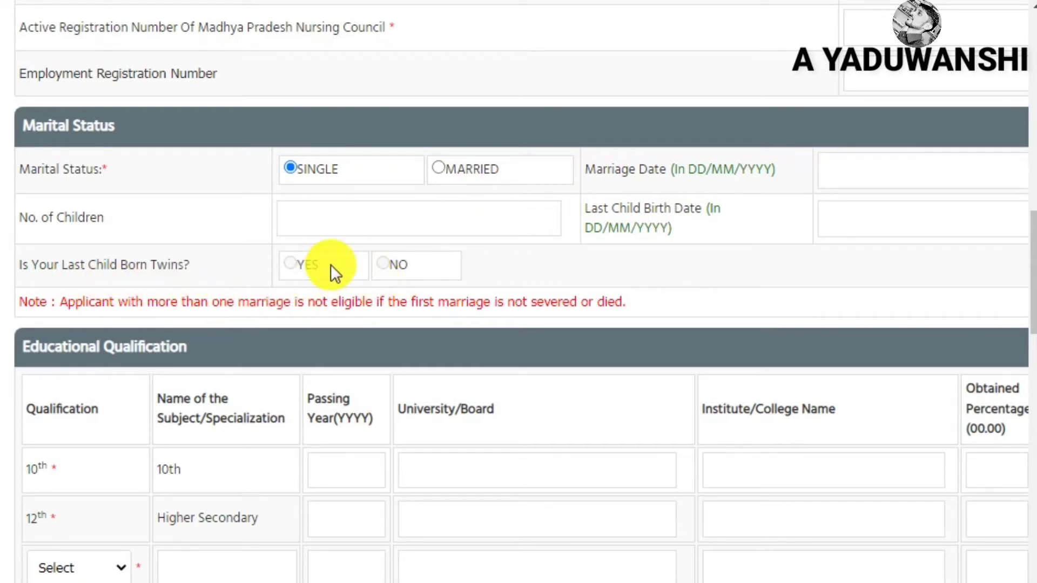
scroll(457, 249, "down", 4)
scroll(453, 244, "up", 2)
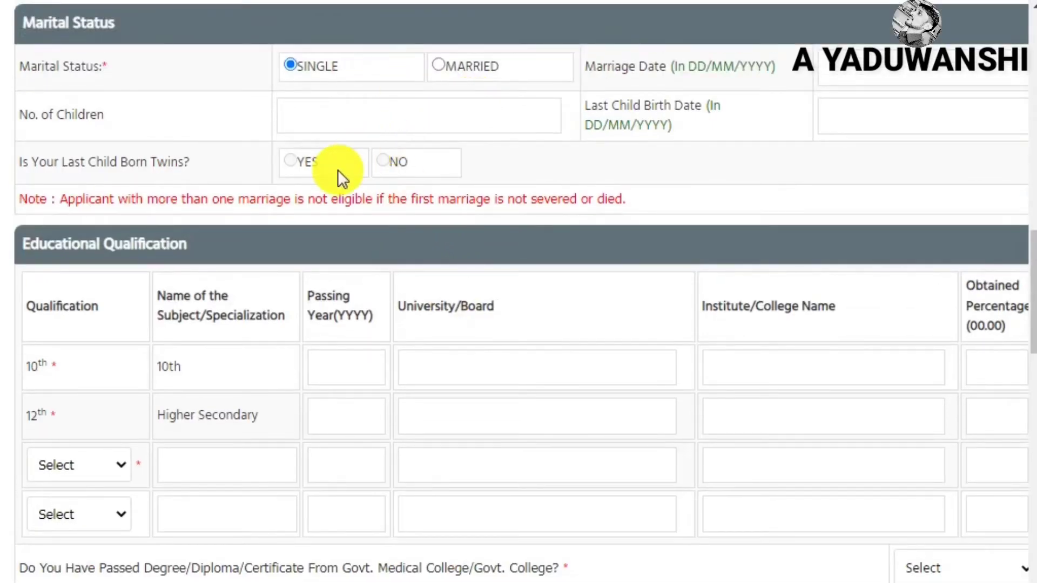
scroll(97, 294, "down", 2)
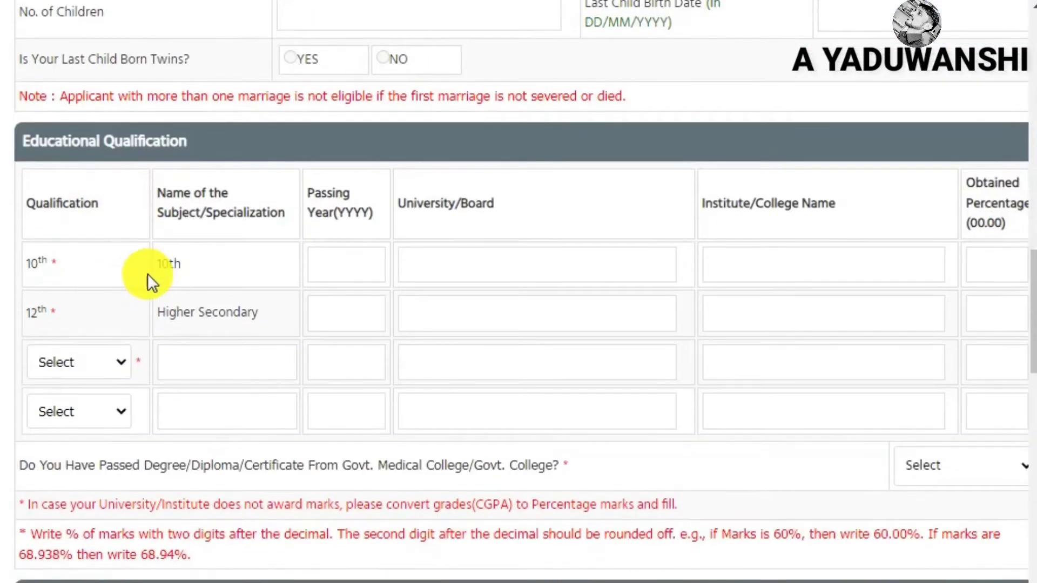
Fill the 10th row with passing year 2010, board 'mp board' and 88.00 percent
left_click(343, 273)
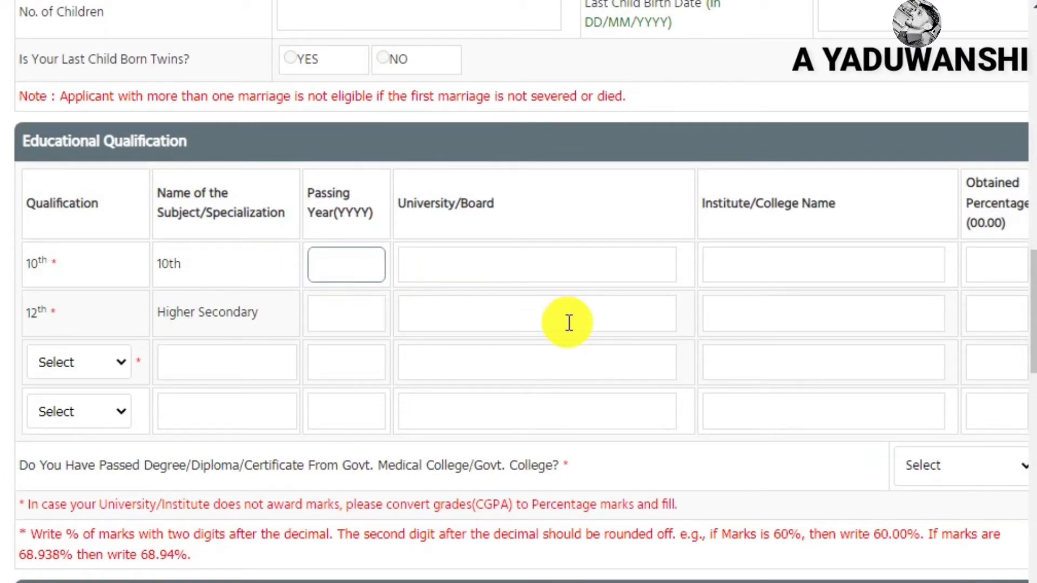
type("2010")
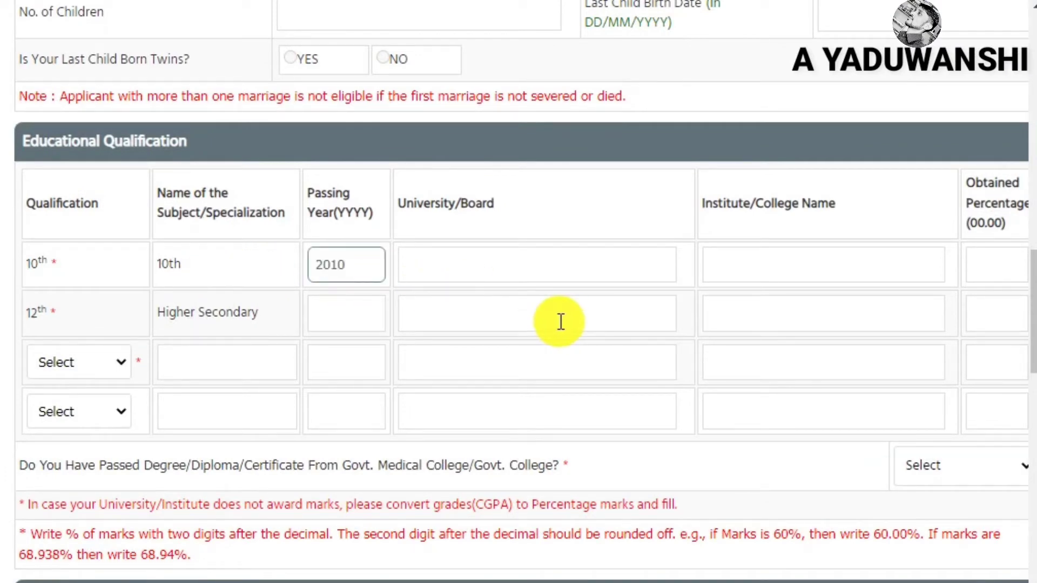
left_click(483, 264)
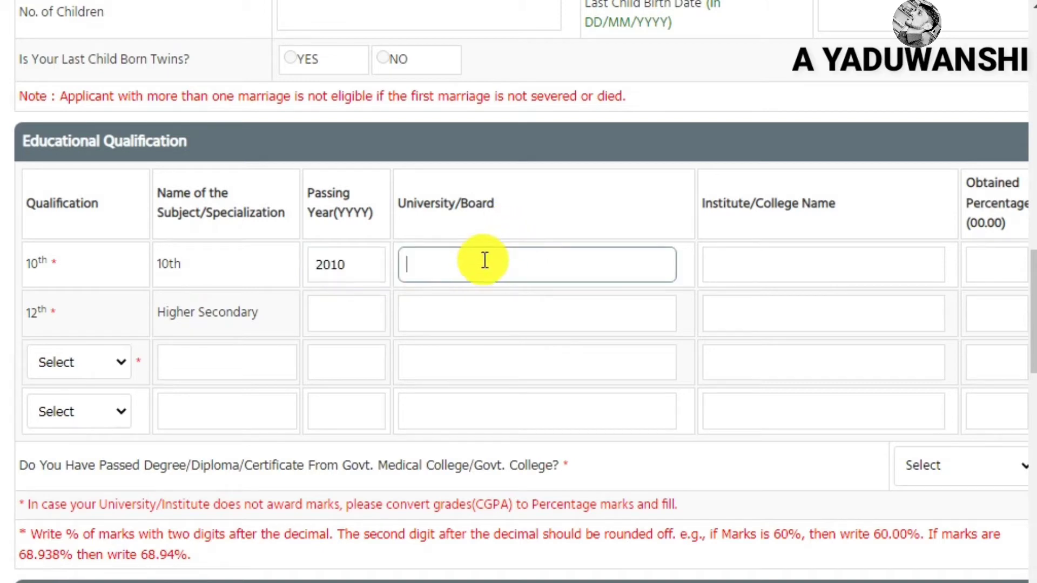
type("mp board")
left_click(819, 264)
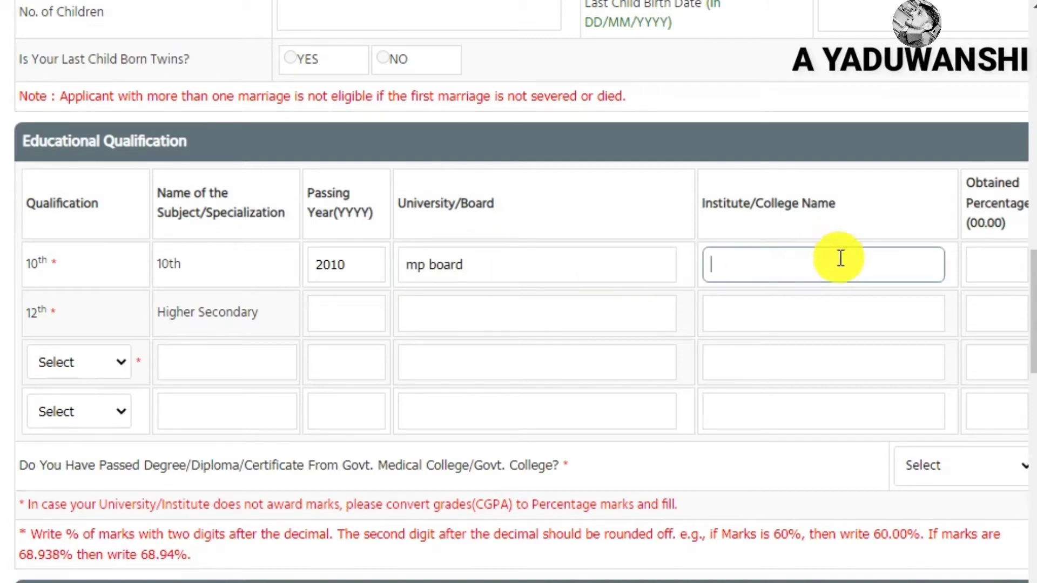
left_click(994, 257)
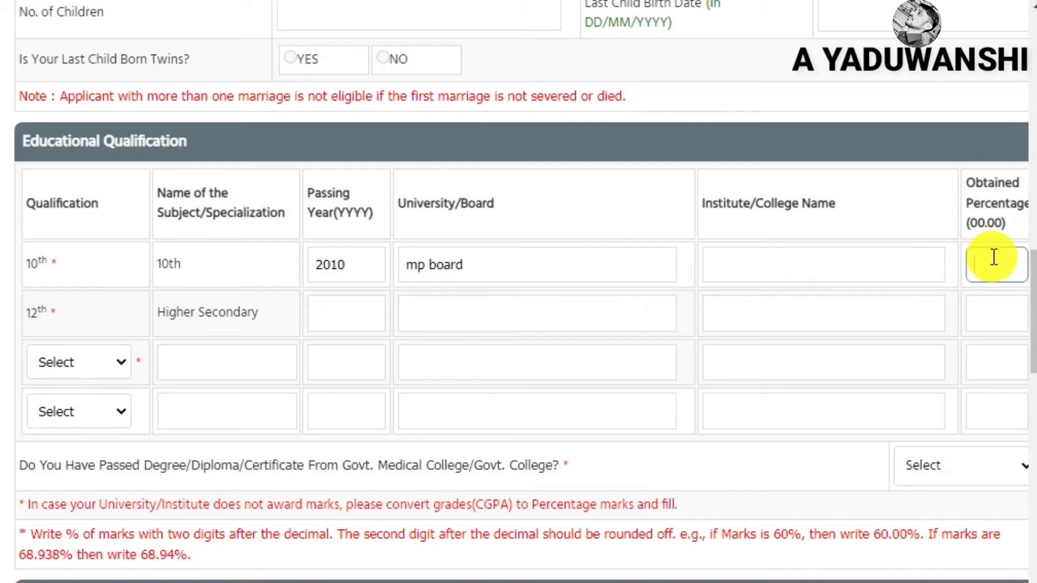
type("88.00")
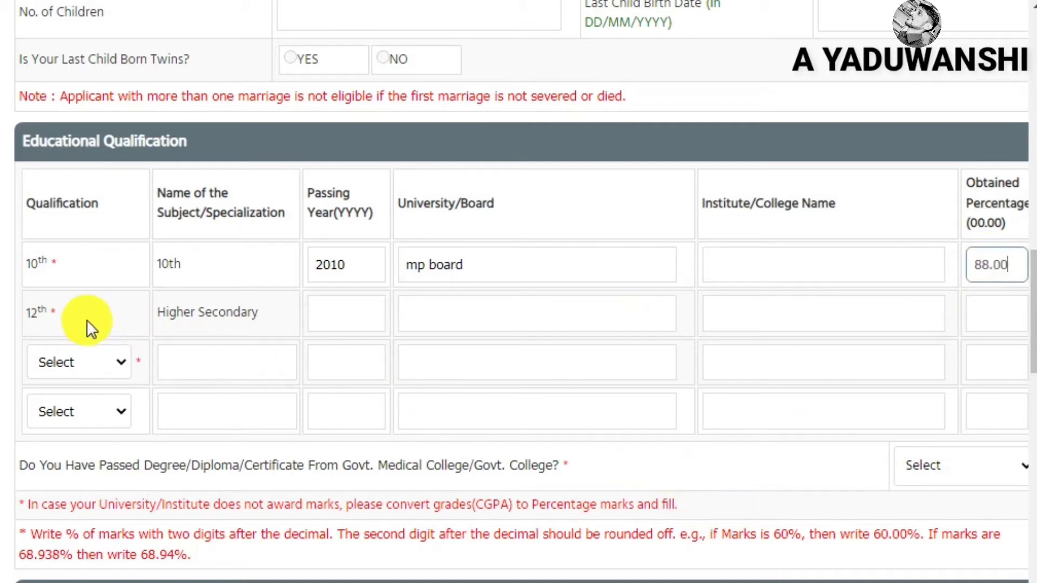
Step through the blank 12th-row fields and open the third-row qualification list
left_click_drag(156, 316, 331, 319)
left_click(330, 319)
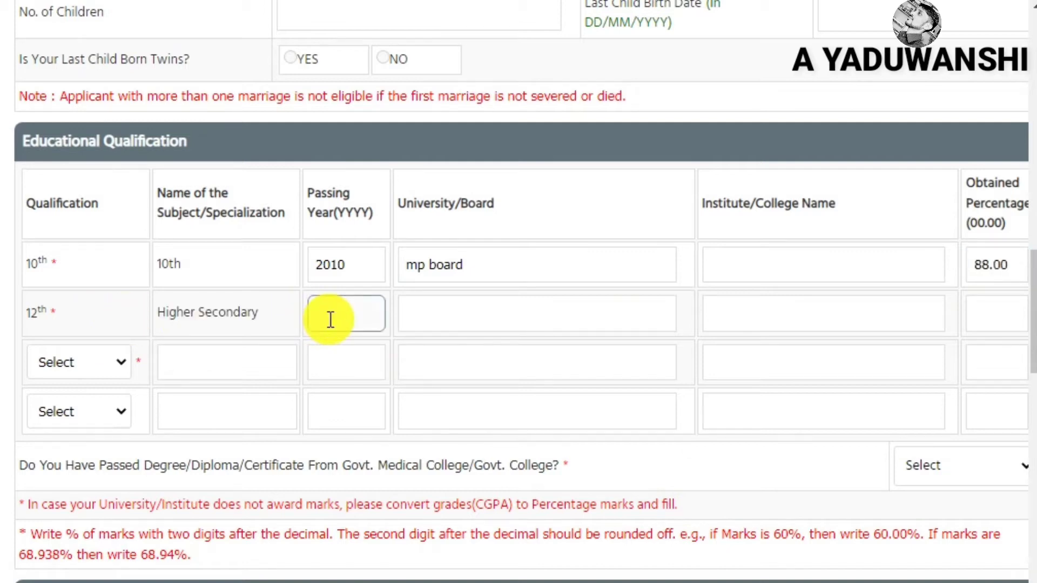
left_click(482, 312)
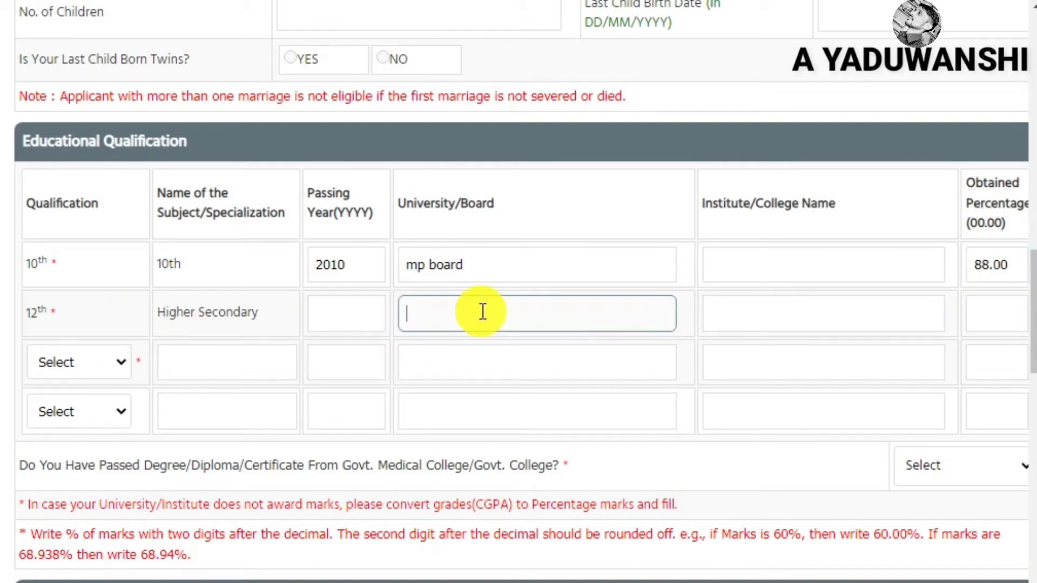
left_click(784, 314)
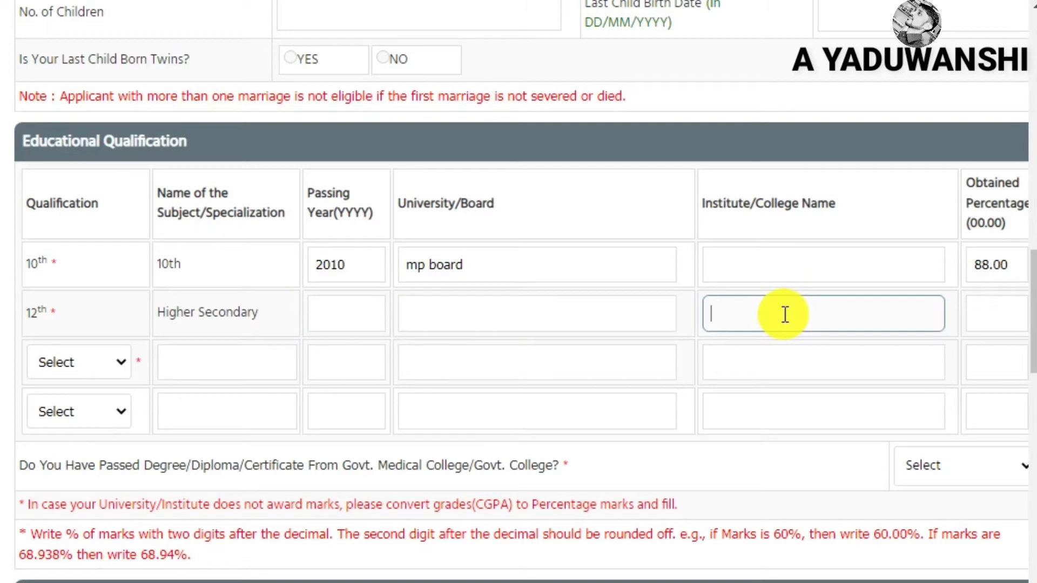
left_click(996, 315)
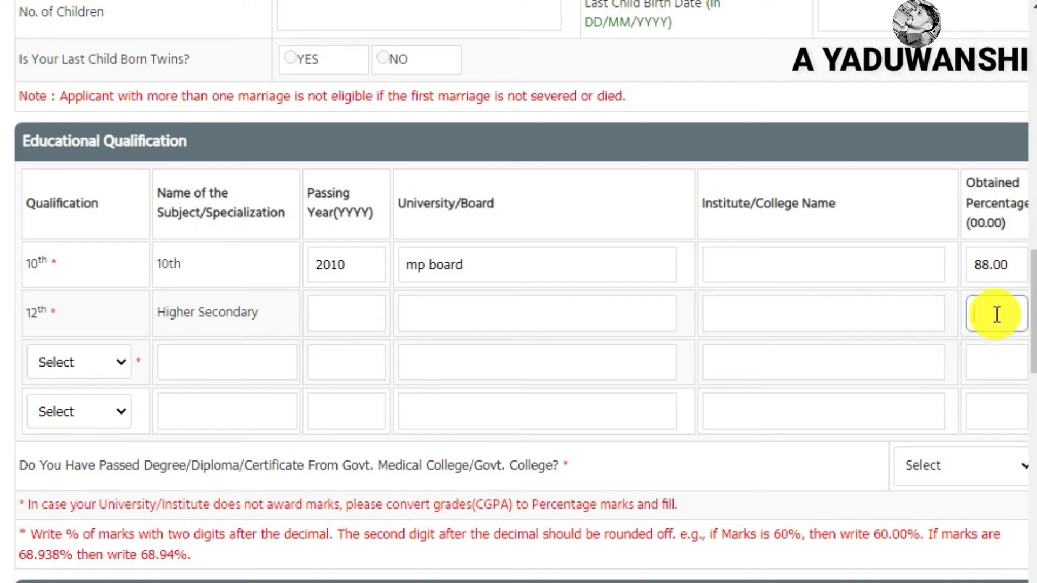
left_click(92, 365)
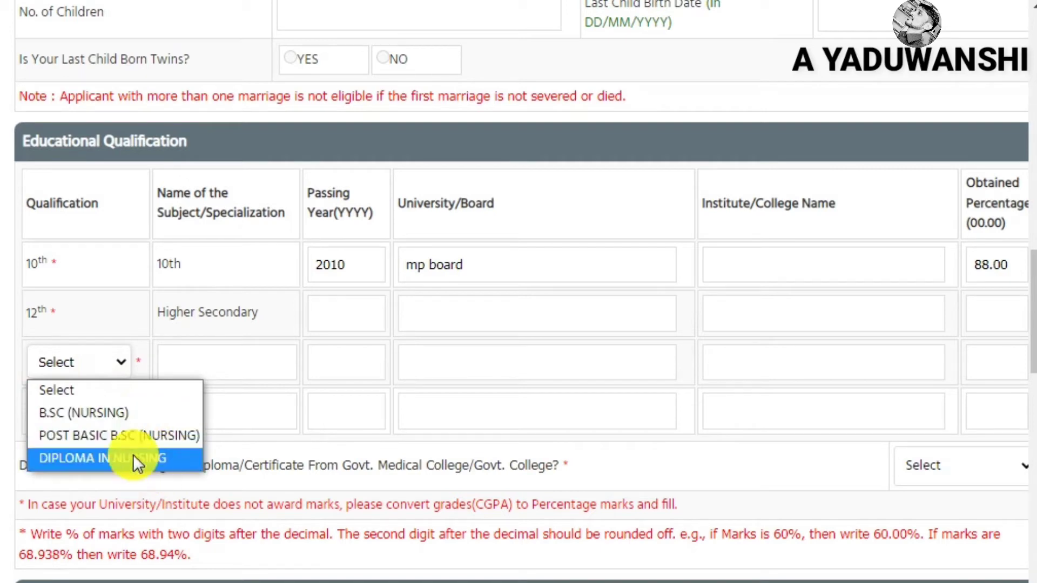
Choose B.SC (NURSING) for the third row, step through its blank fields, leaving the last row unset
left_click(125, 424)
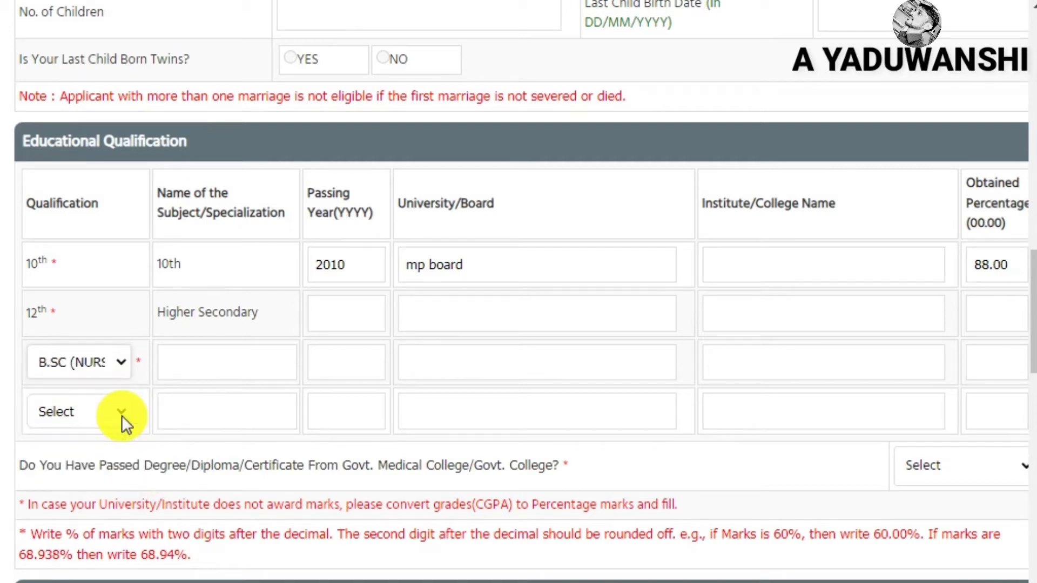
left_click(242, 365)
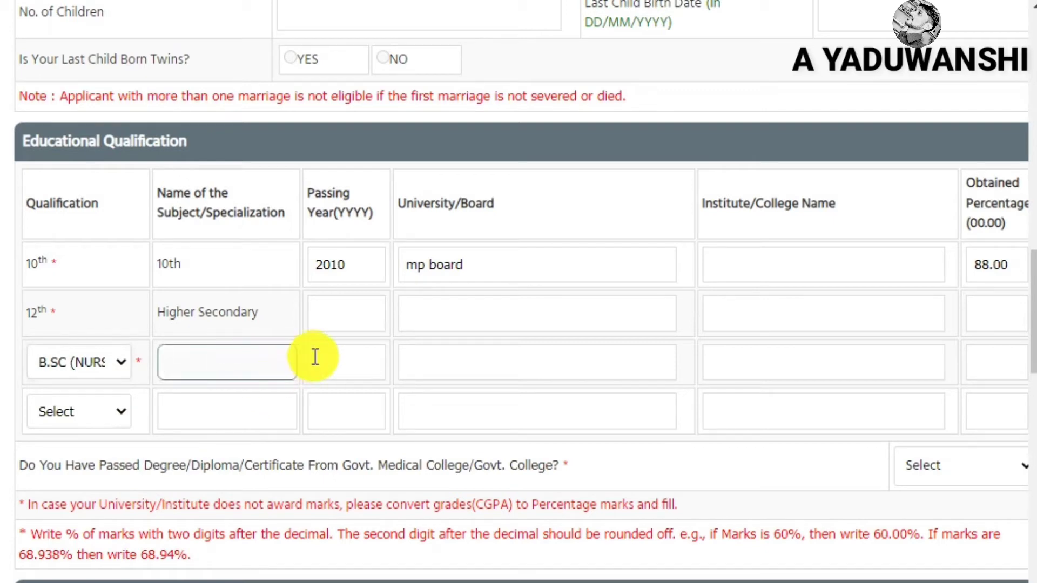
left_click(347, 354)
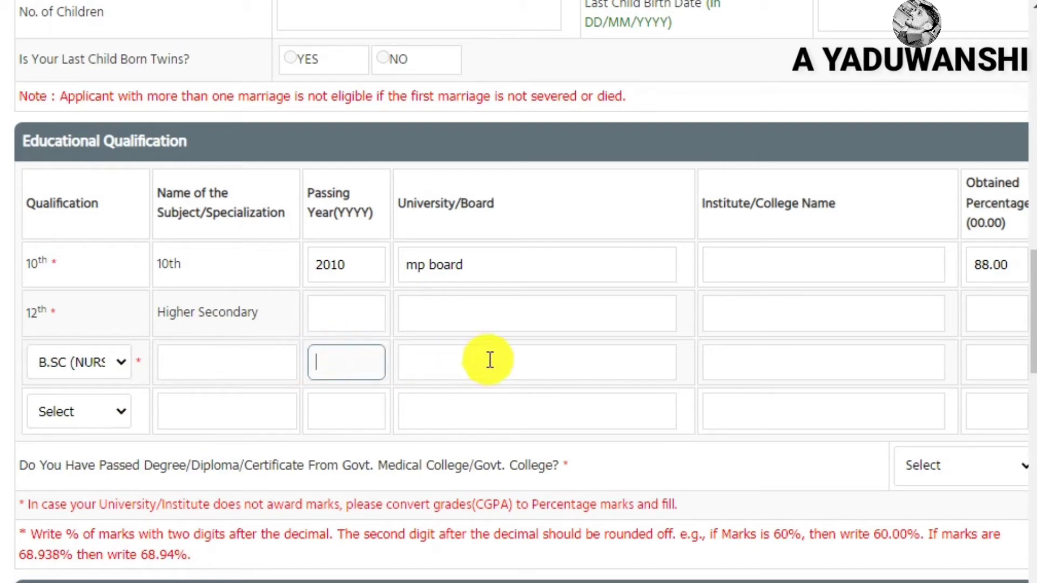
left_click(526, 359)
left_click(792, 362)
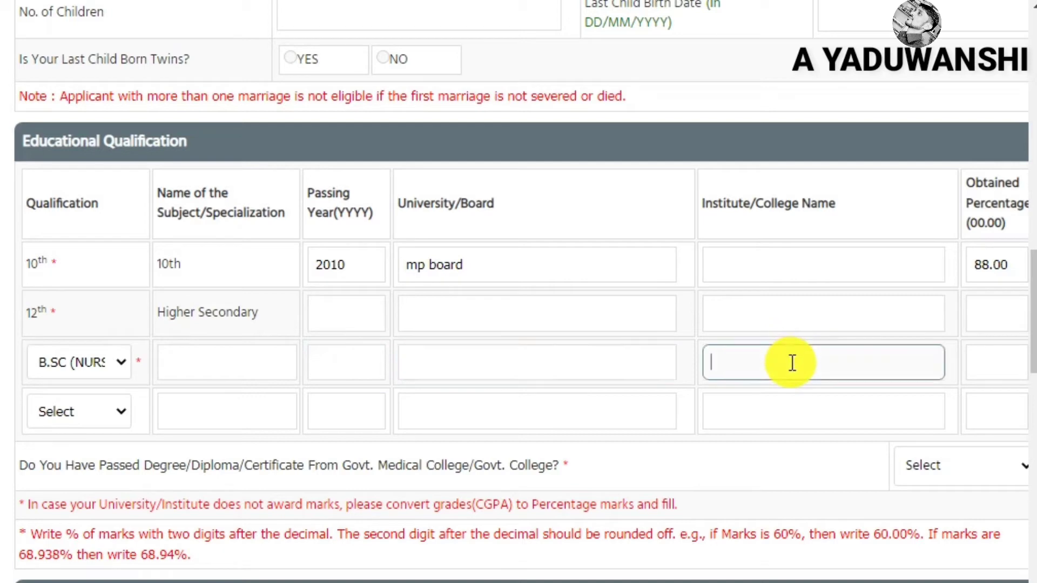
left_click(995, 369)
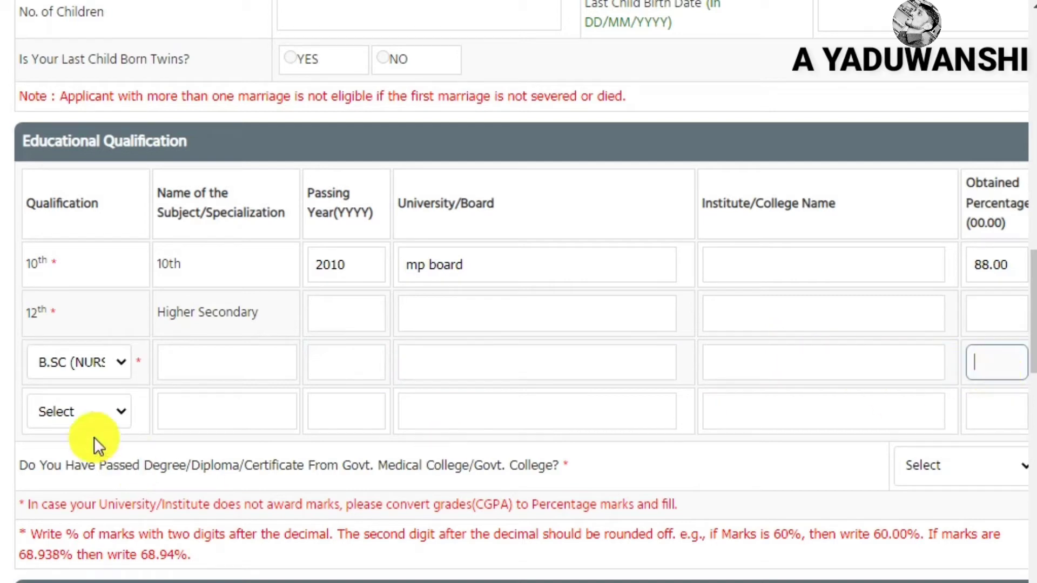
left_click(85, 421)
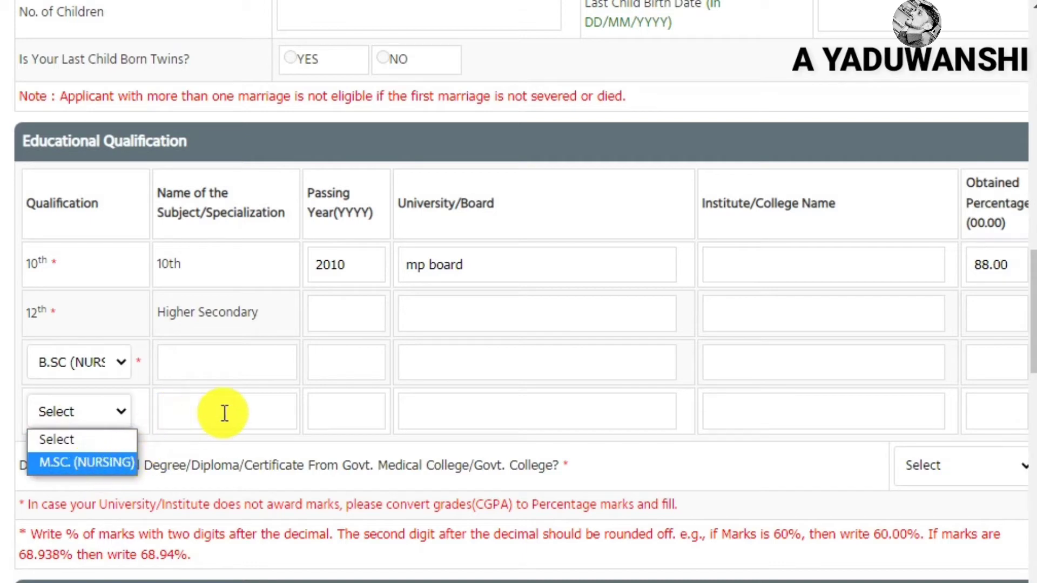
left_click(168, 448)
scroll(167, 446, "down", 4)
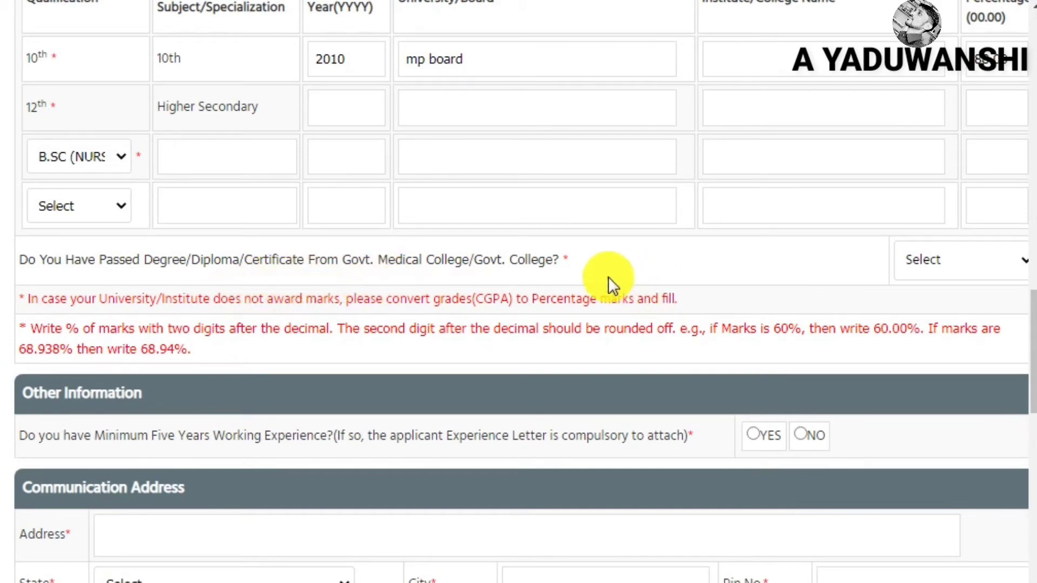
Answer NO to the government college degree question
left_click(925, 261)
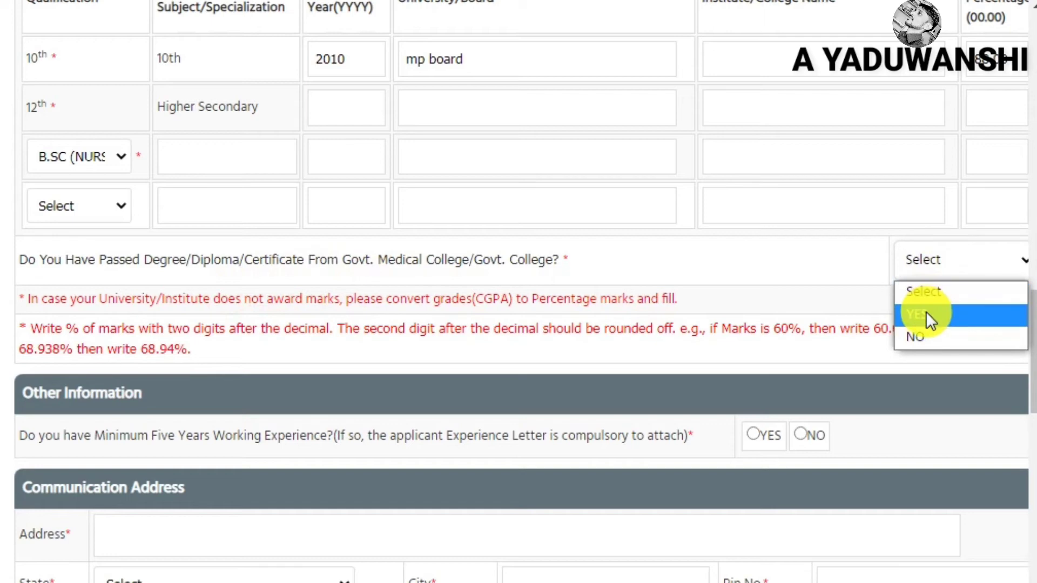
left_click(980, 332)
scroll(815, 261, "down", 2)
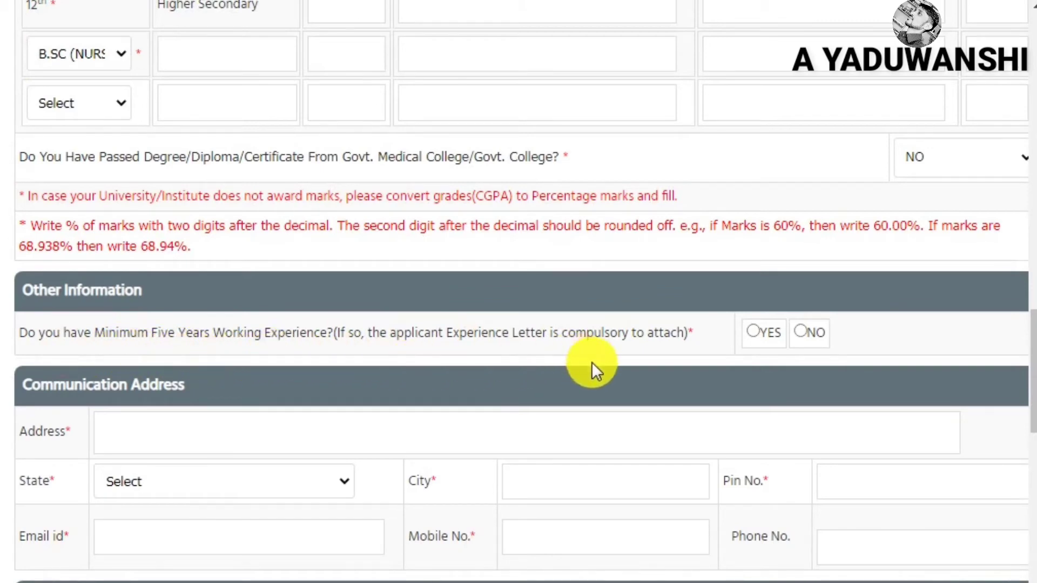
left_click(752, 332)
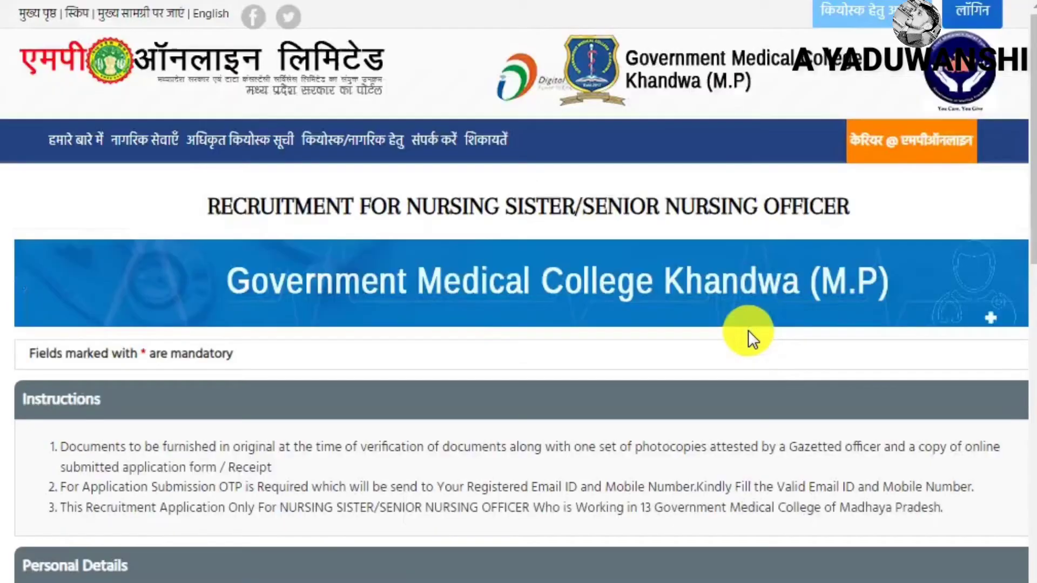
Set the first work-experience row's experience type to GOVERNMENT
scroll(679, 322, "down", 20)
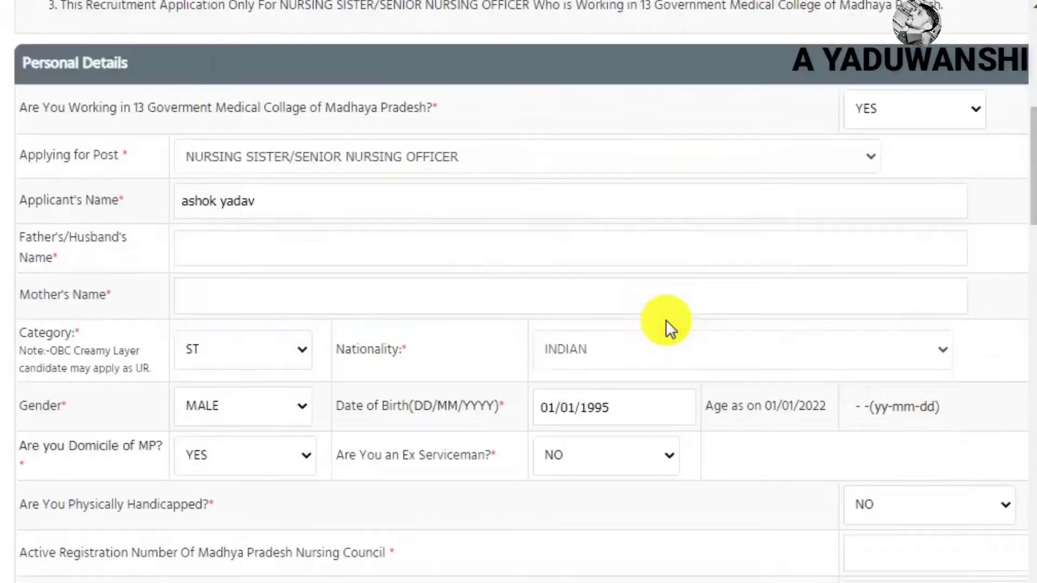
scroll(666, 319, "down", 10)
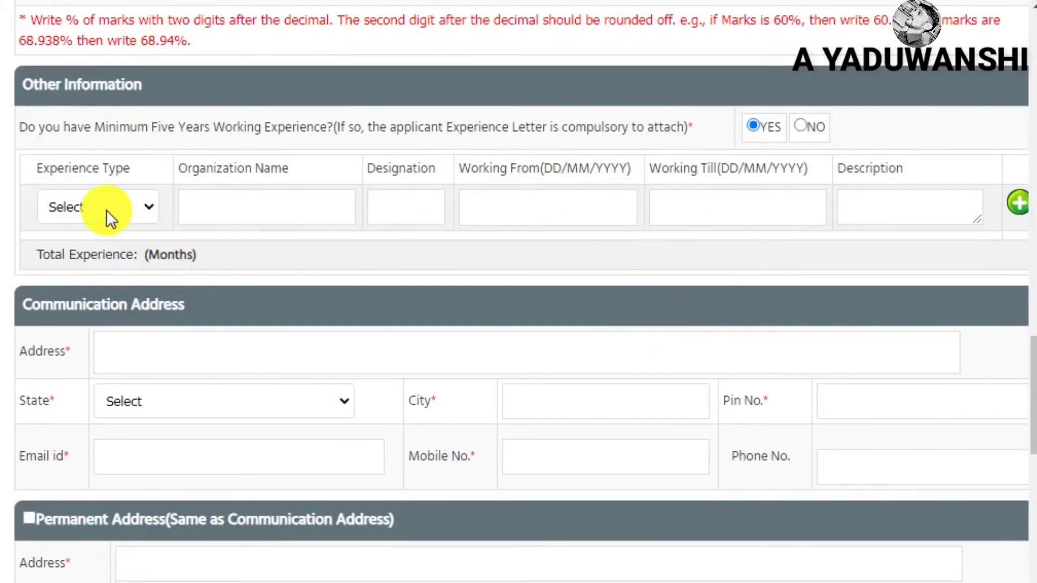
left_click(106, 209)
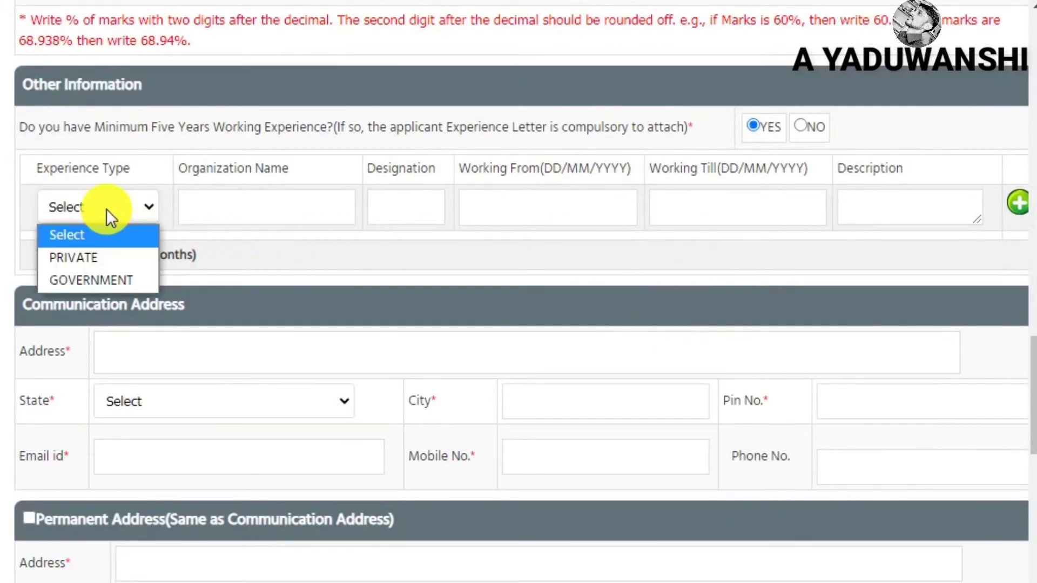
left_click(124, 283)
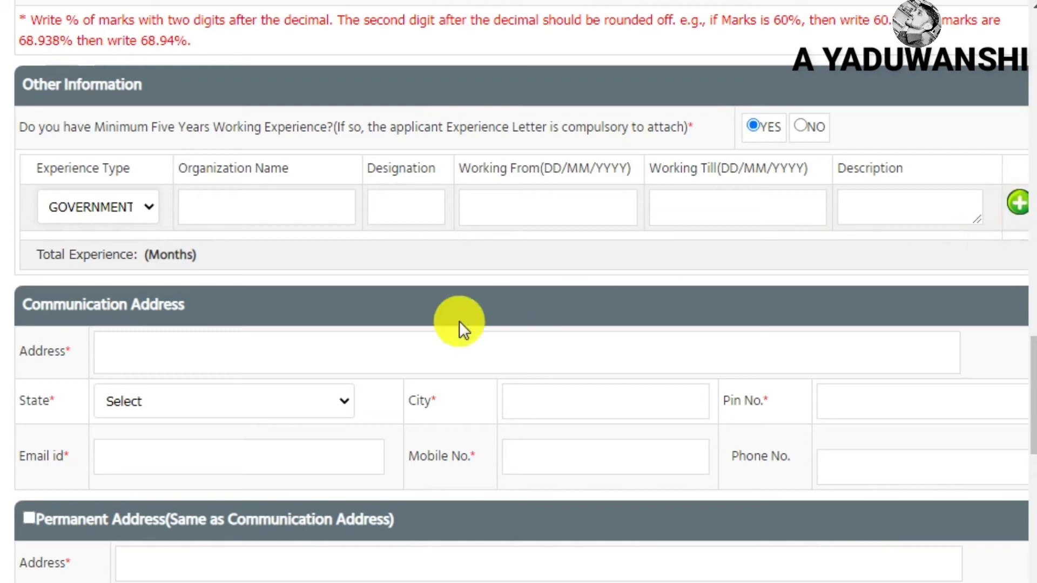
left_click(123, 370)
Set the communication address to state MADHYA PRADESH, city bhopal, pin 462016
scroll(143, 348, "down", 3)
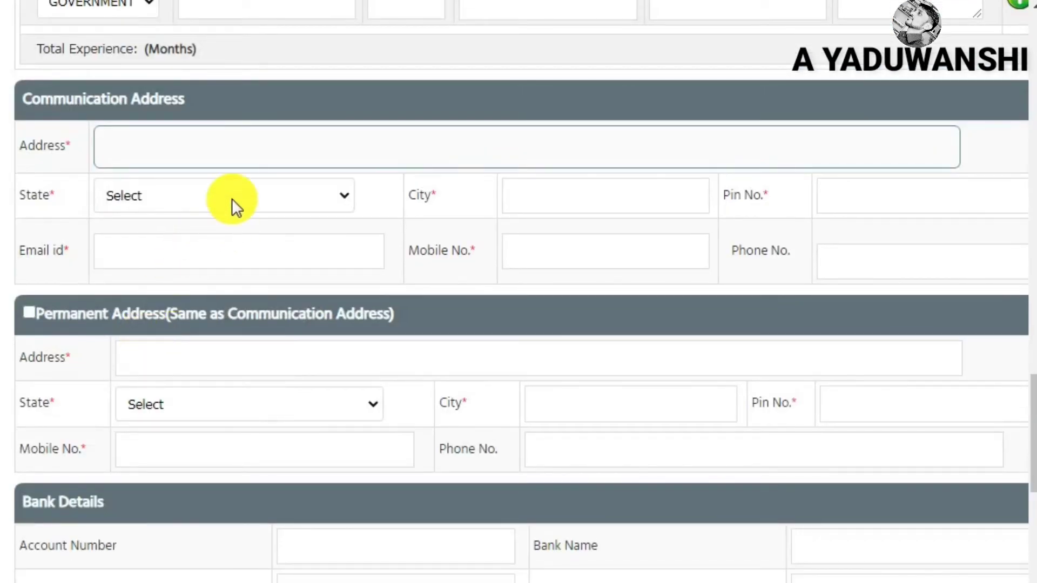
left_click(205, 195)
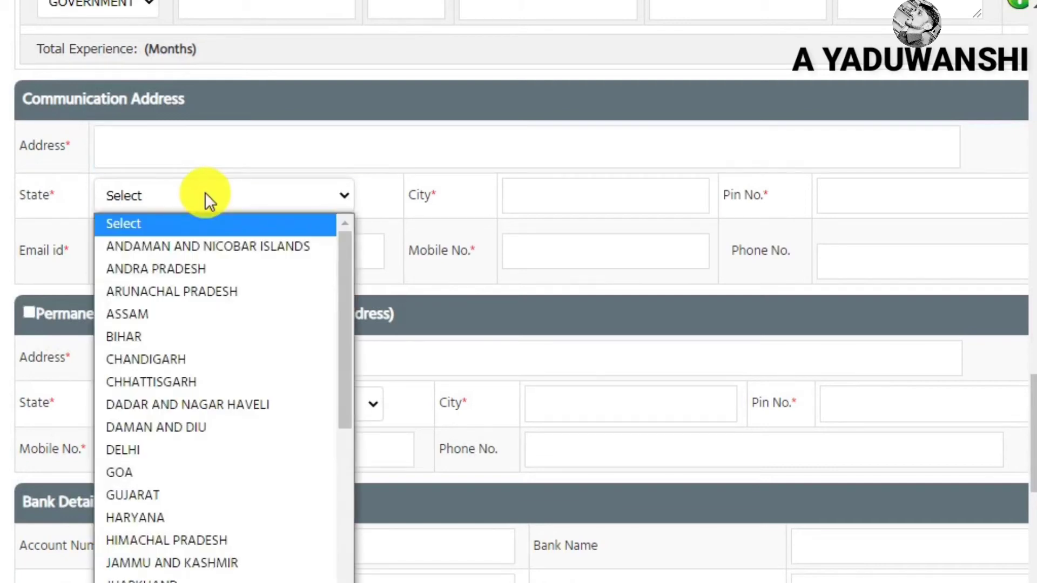
key("m")
key("Return")
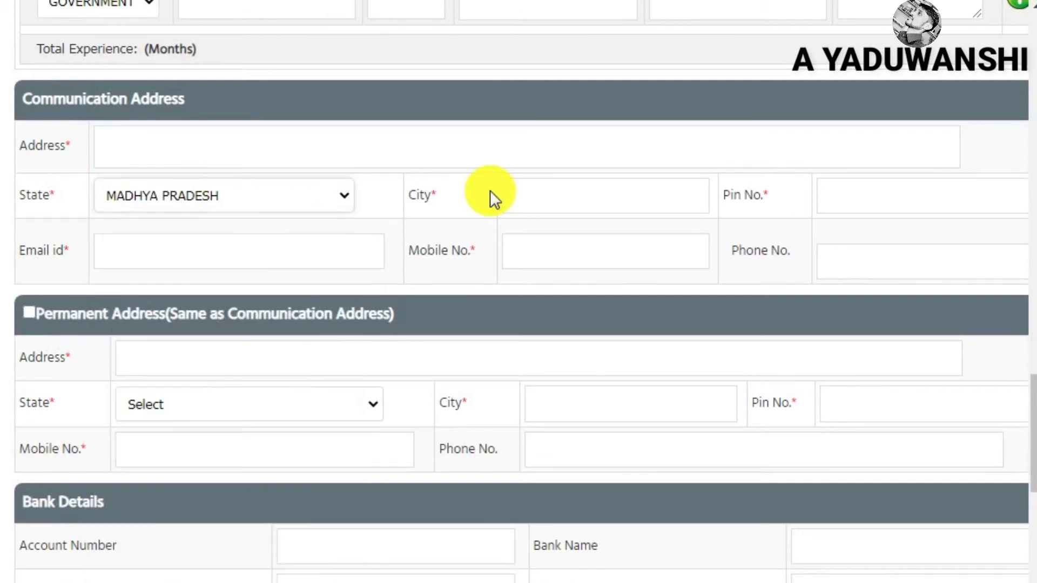
left_click(567, 196)
type("bhopal")
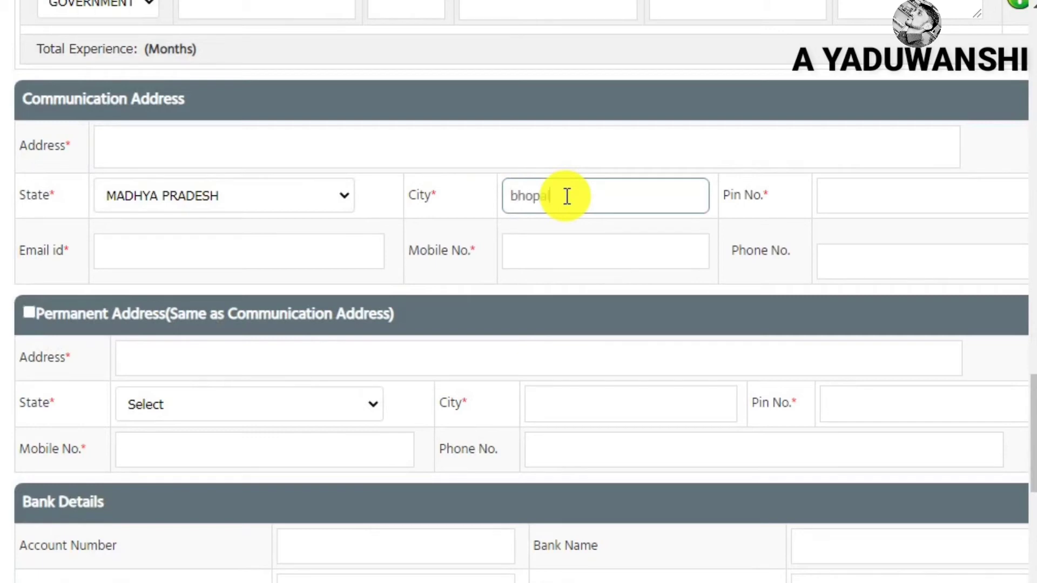
key("Tab")
type("462016")
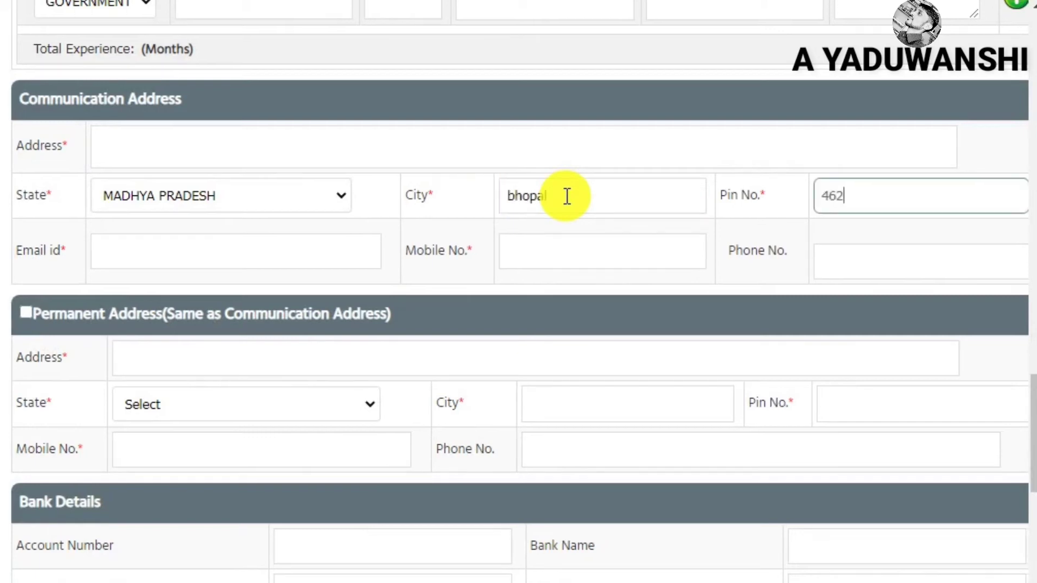
Pass over the email and mobile fields, then toggle 'Same as Communication Address' on and off
left_click(171, 260)
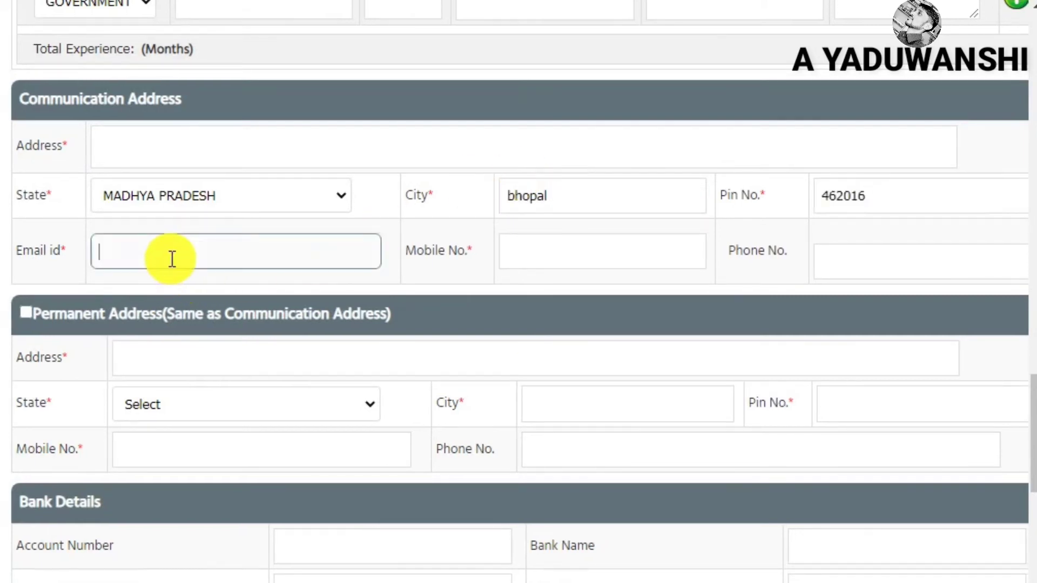
left_click(634, 268)
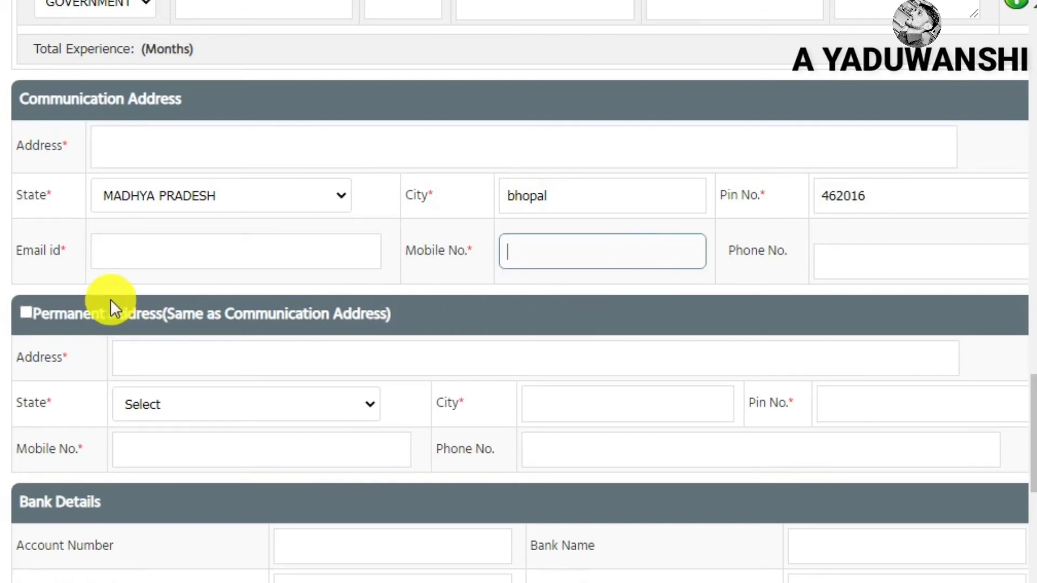
left_click(29, 312)
left_click(29, 312)
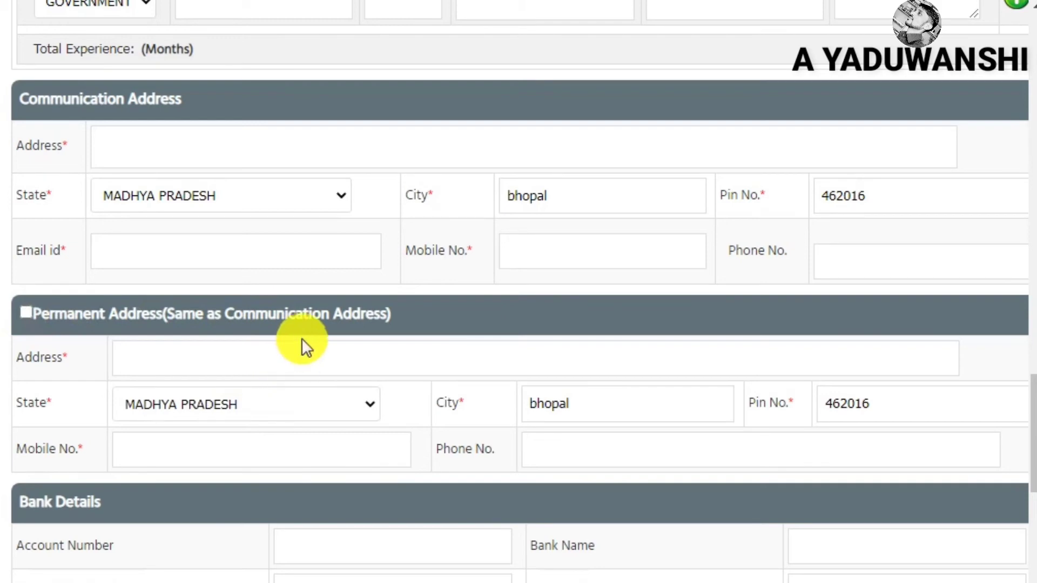
scroll(301, 334, "down", 5)
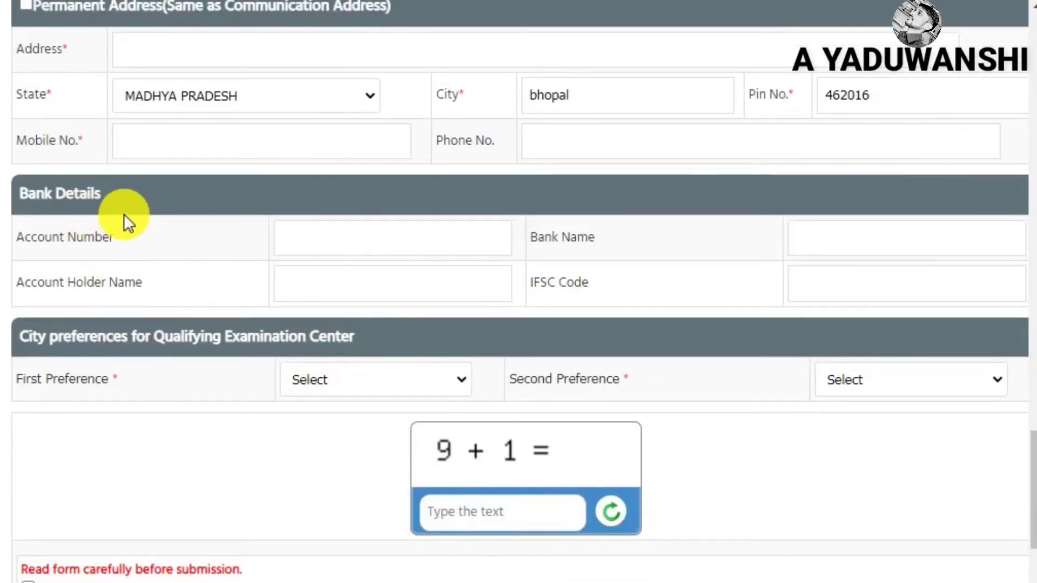
Step through the blank bank account, bank name, account holder and IFSC fields
left_click_drag(23, 192, 432, 239)
left_click(431, 239)
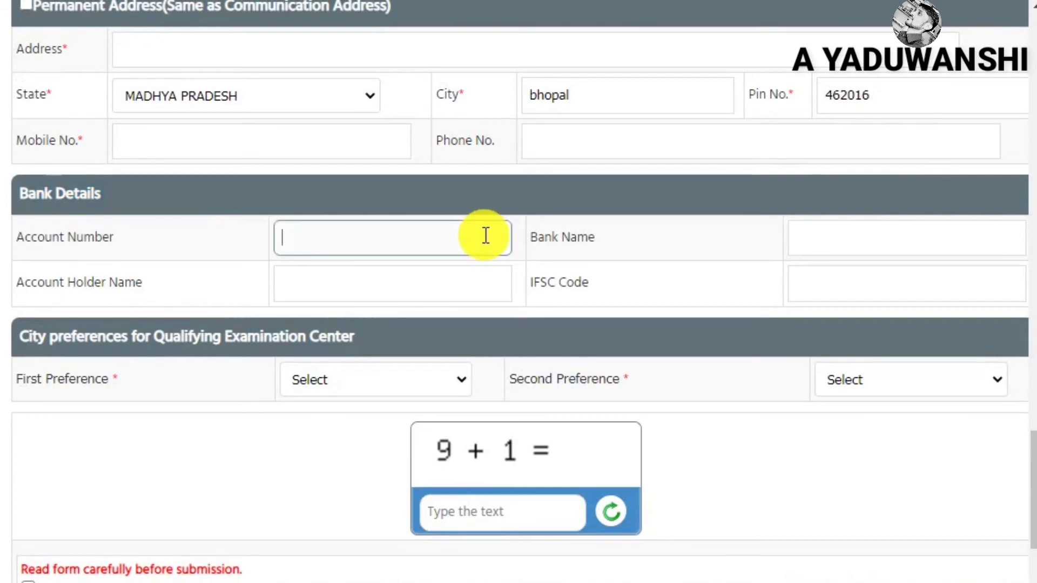
left_click(853, 238)
left_click(347, 281)
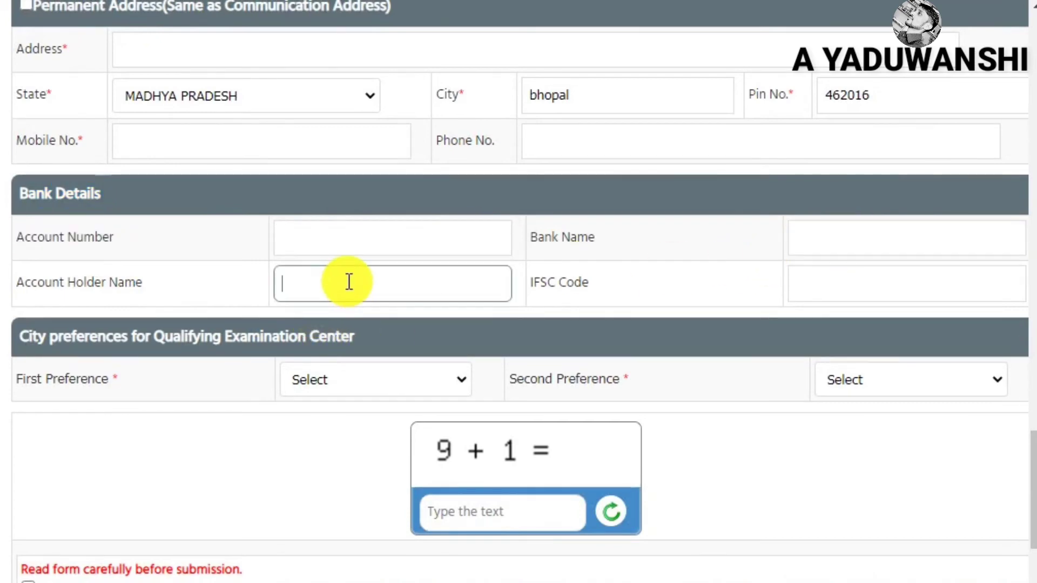
left_click(888, 276)
scroll(322, 370, "down", 2)
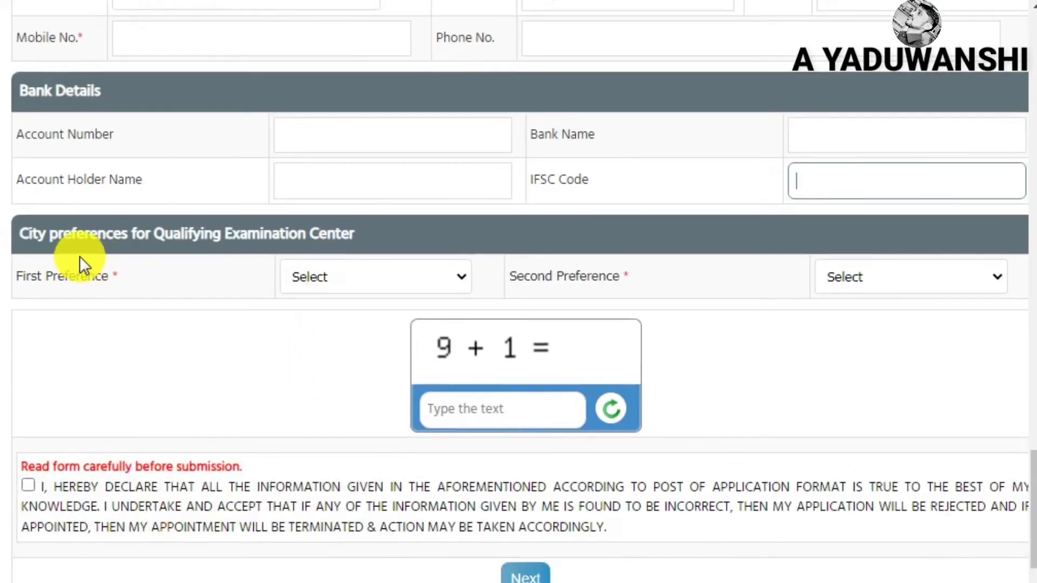
Set exam centre preferences to BHOPAL first and INDORE second, then focus the captcha box
left_click_drag(38, 244, 263, 238)
left_click(377, 277)
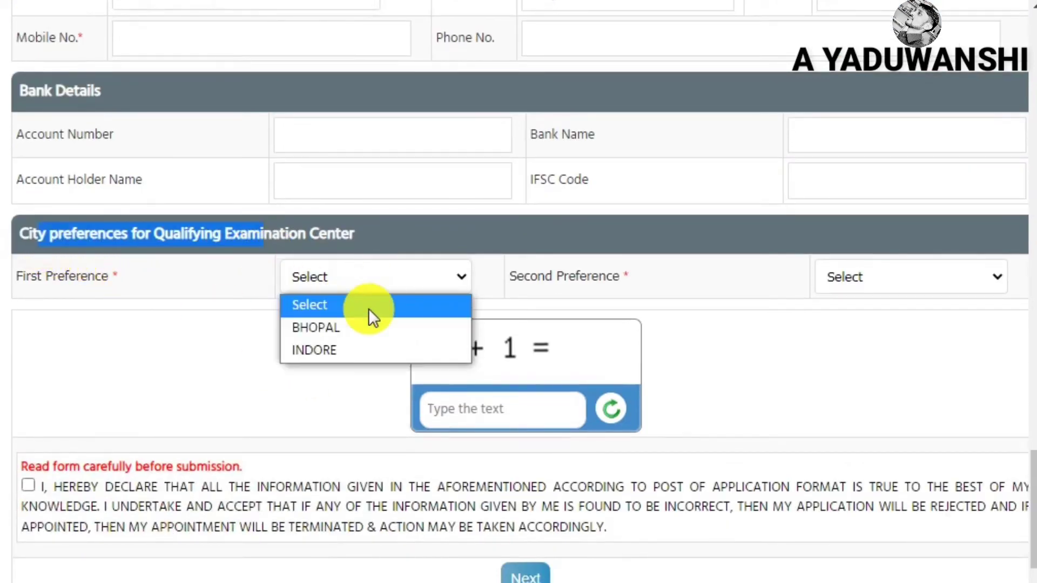
left_click(356, 328)
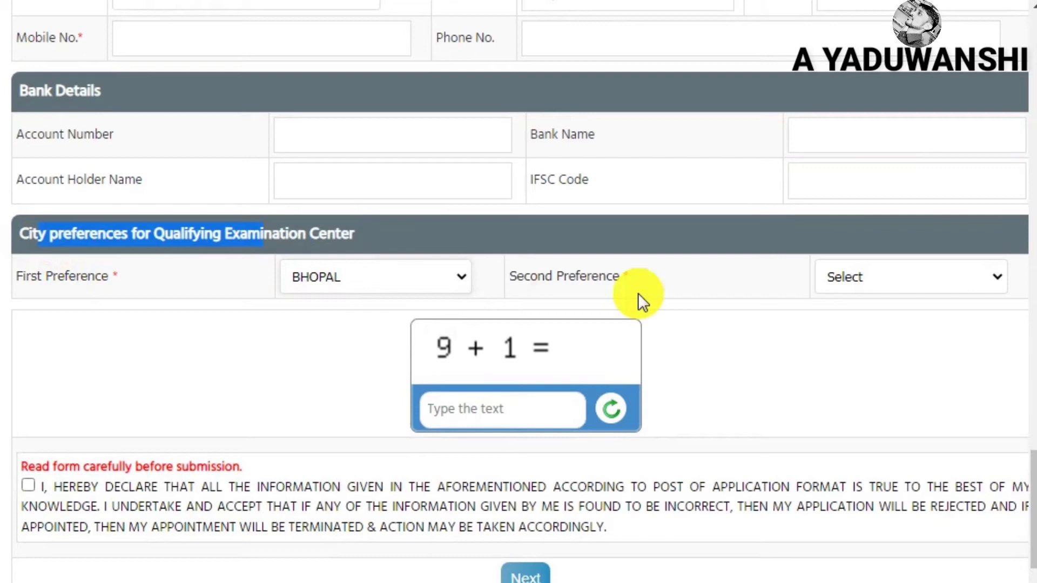
left_click(849, 275)
left_click(850, 351)
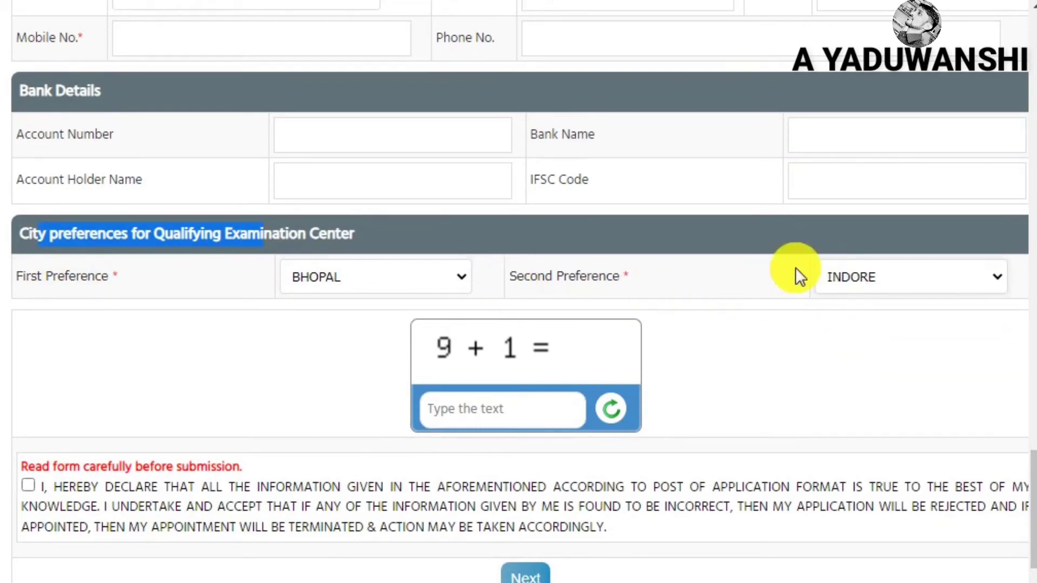
left_click_drag(535, 399, 365, 439)
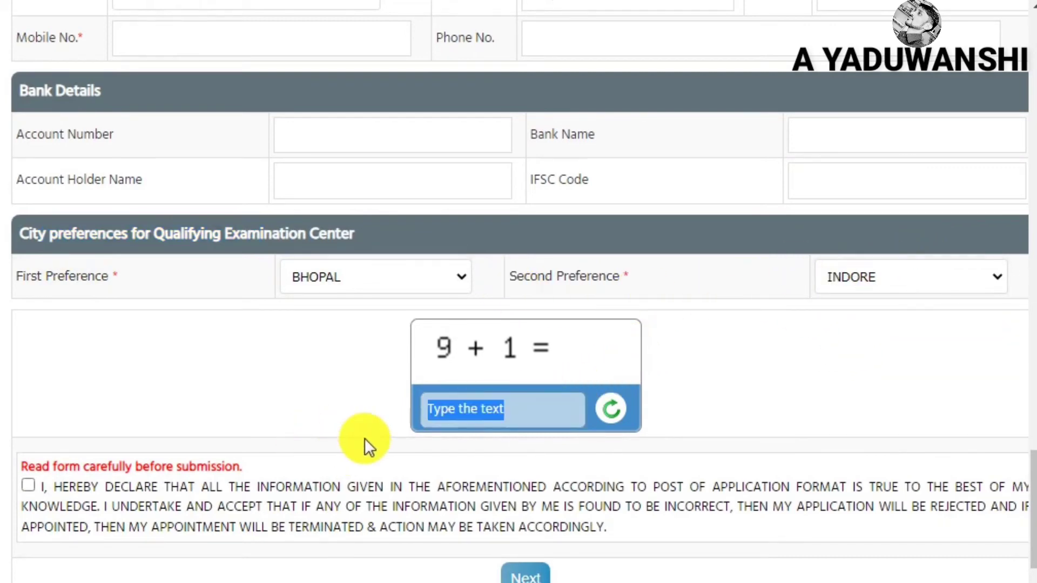
left_click(447, 416)
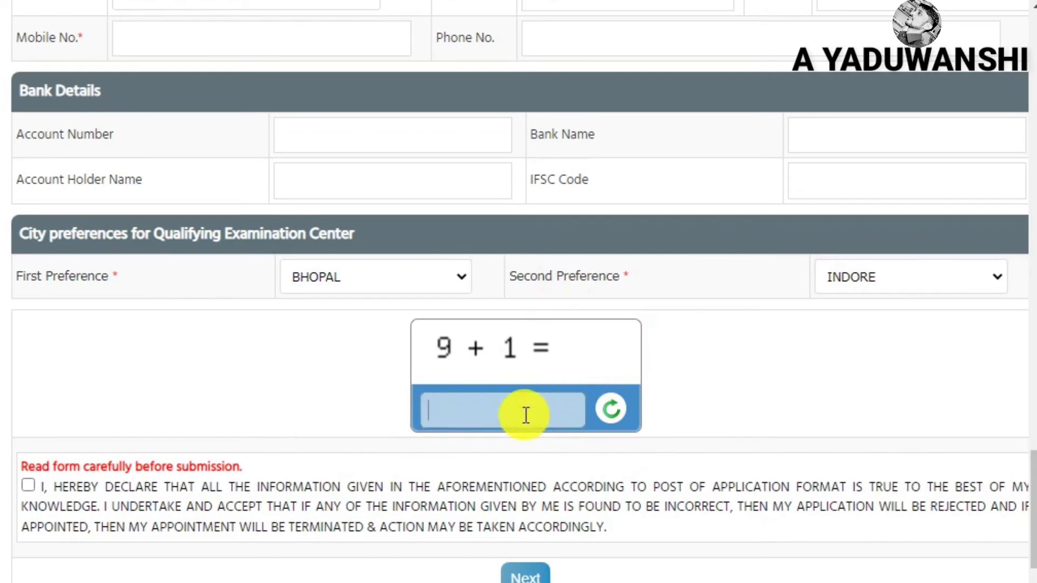
Tick the declaration checkbox and continue to the photo-with-signature Attachment section
type("10")
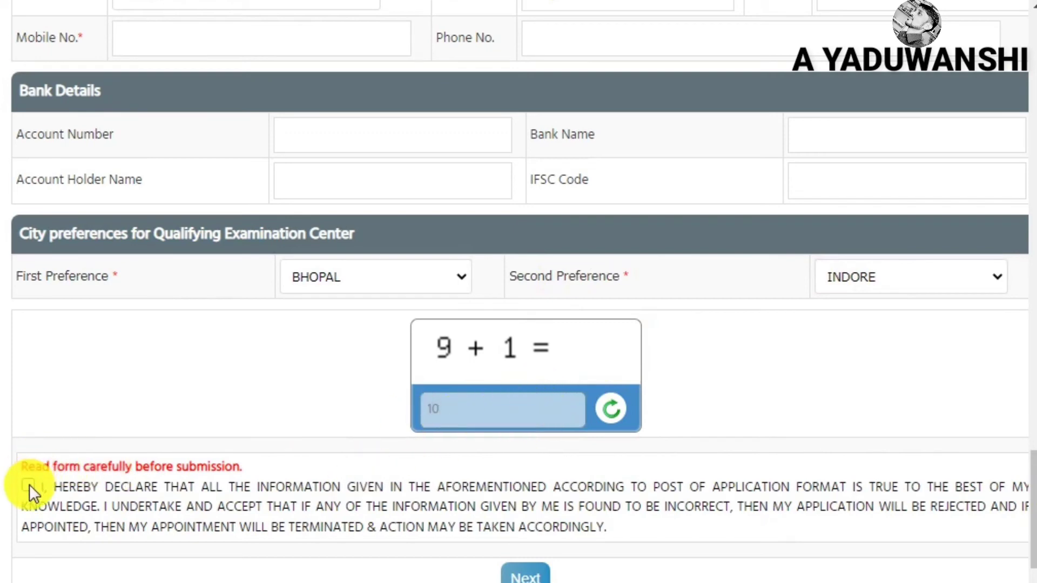
left_click(29, 487)
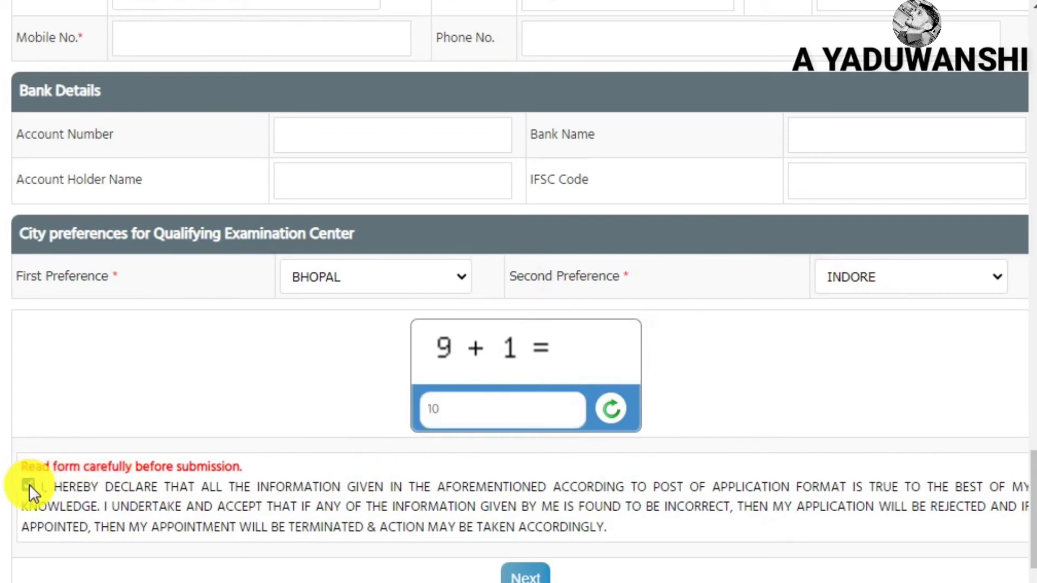
left_click(526, 573)
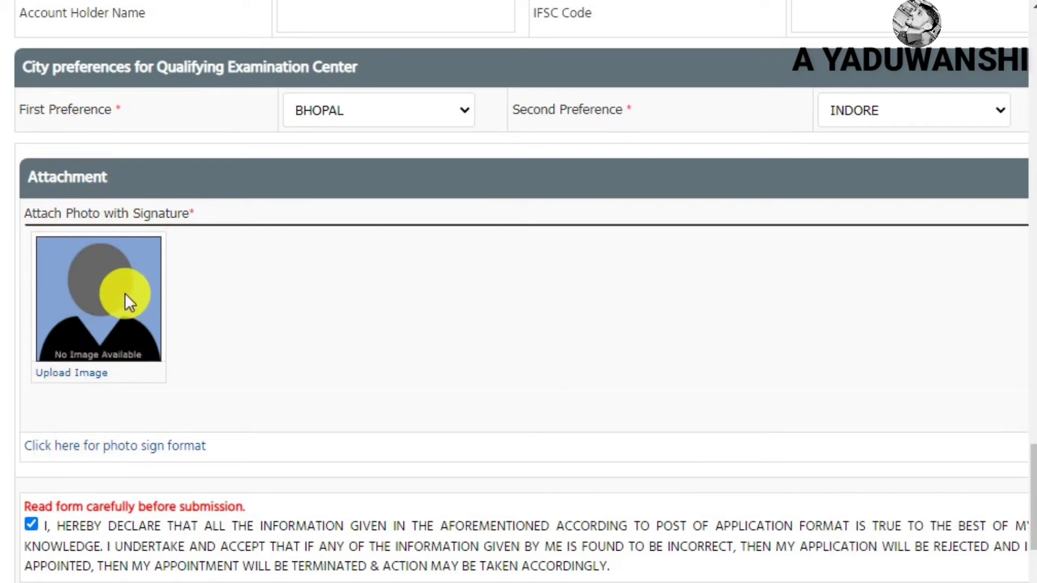
Upload the applicant's photo with signature, enlarge the crop box to the whole image, and crop it
left_click(76, 372)
left_click(416, 70)
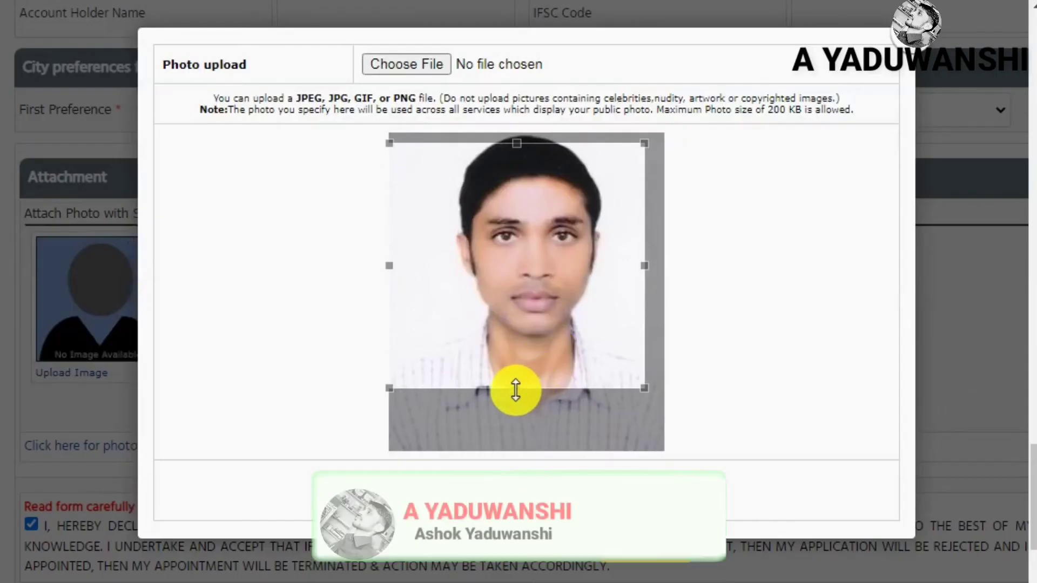
left_click_drag(527, 387, 534, 435)
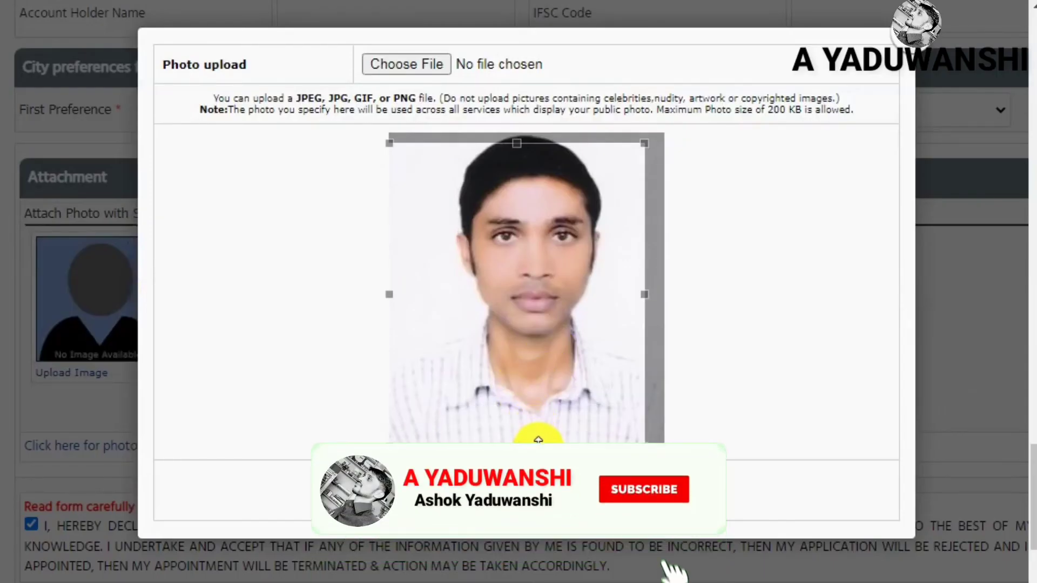
left_click_drag(648, 143, 670, 133)
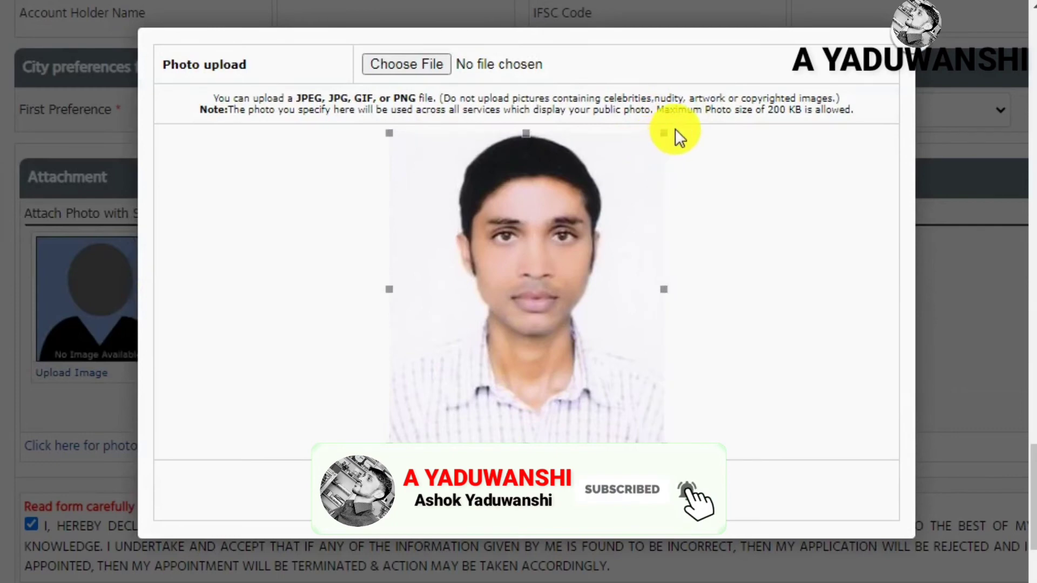
left_click(527, 499)
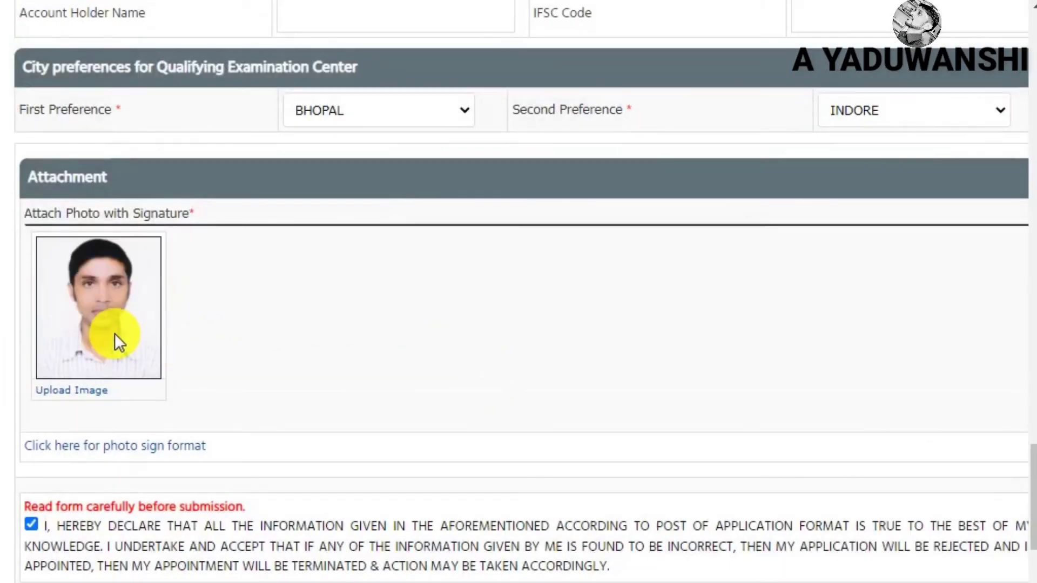
scroll(115, 332, "down", 5)
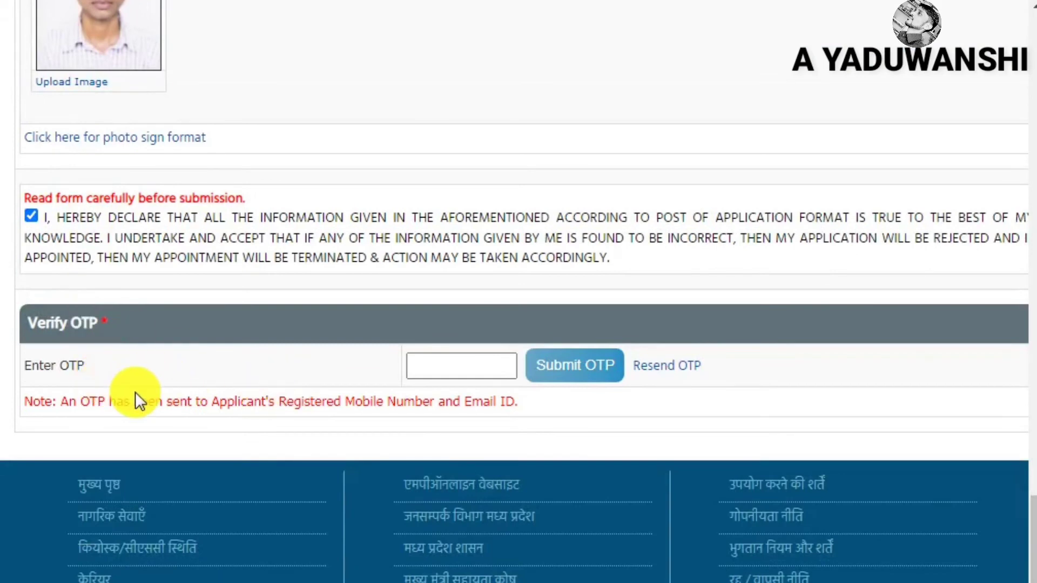
Paste the received one-time password into the Verify OTP field and submit it
left_click_drag(31, 366, 128, 371)
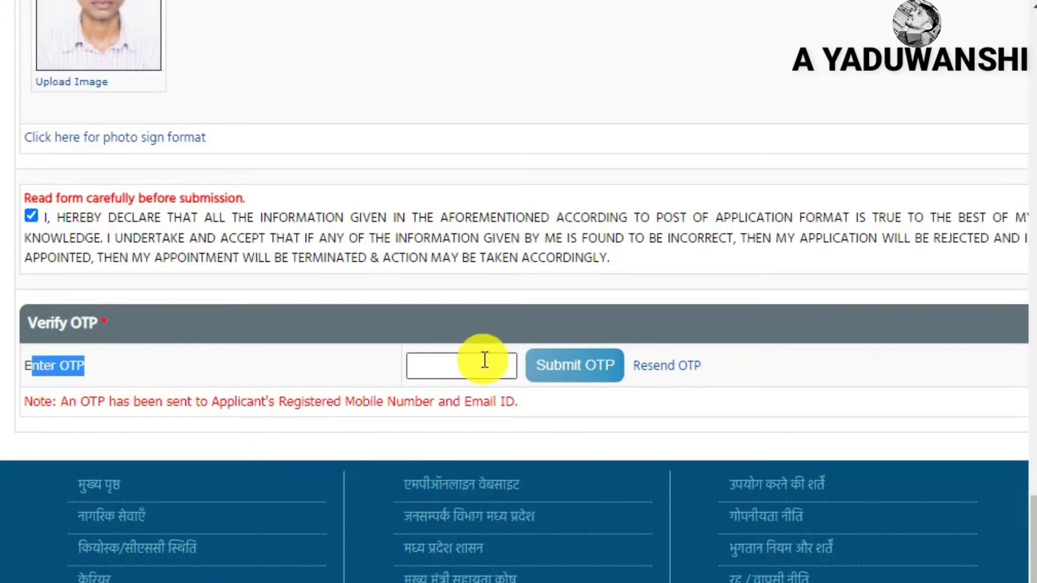
left_click(468, 366)
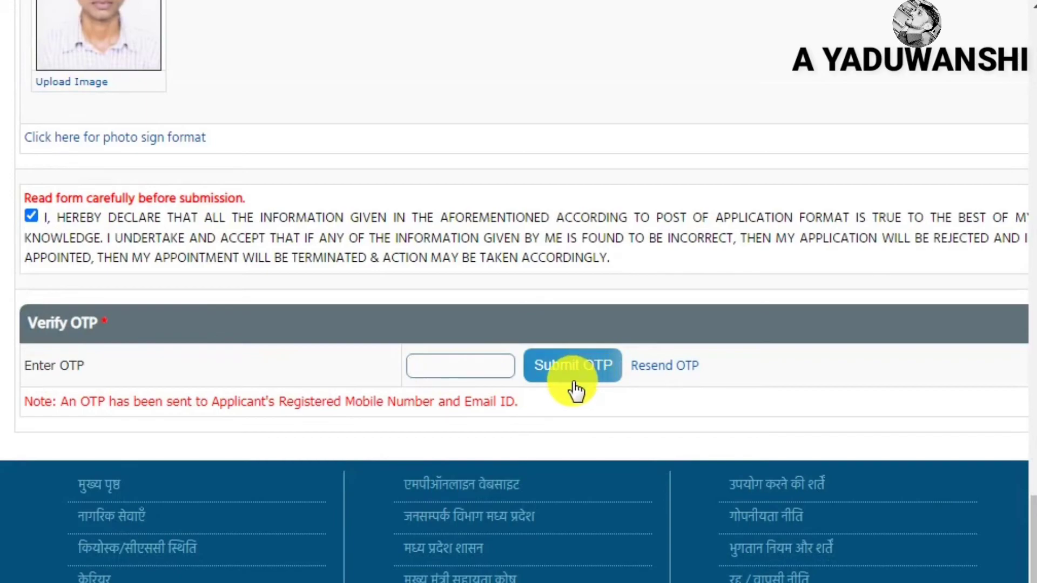
key("ctrl+v")
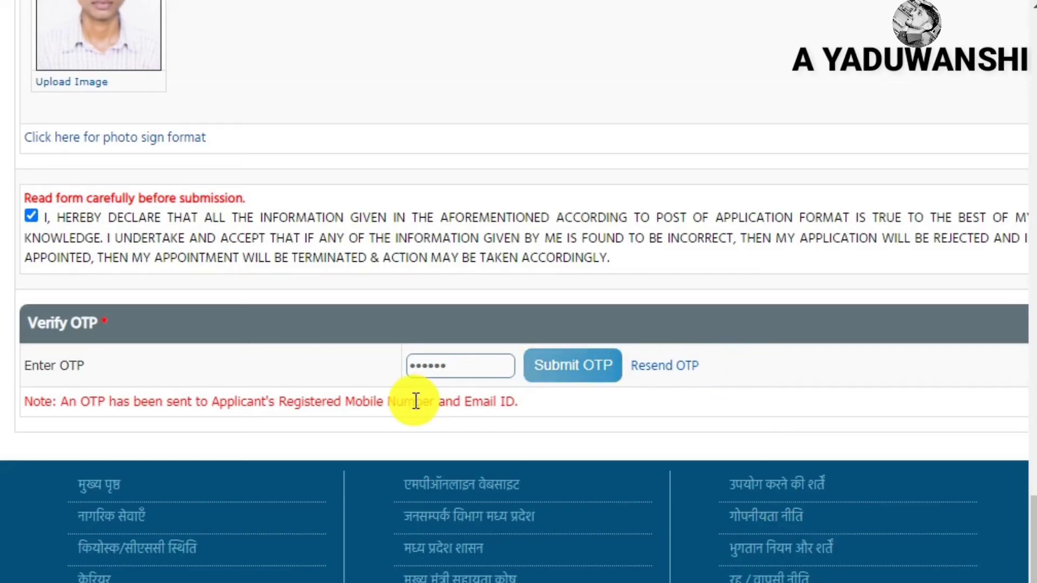
left_click(550, 370)
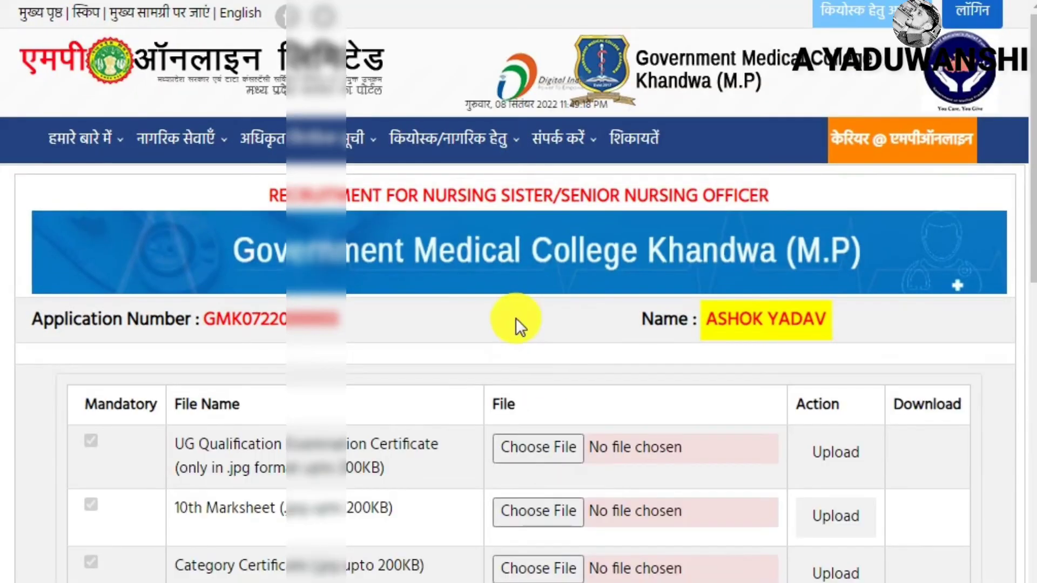
Highlight the application number shown on the document upload page
scroll(416, 423, "down", 2)
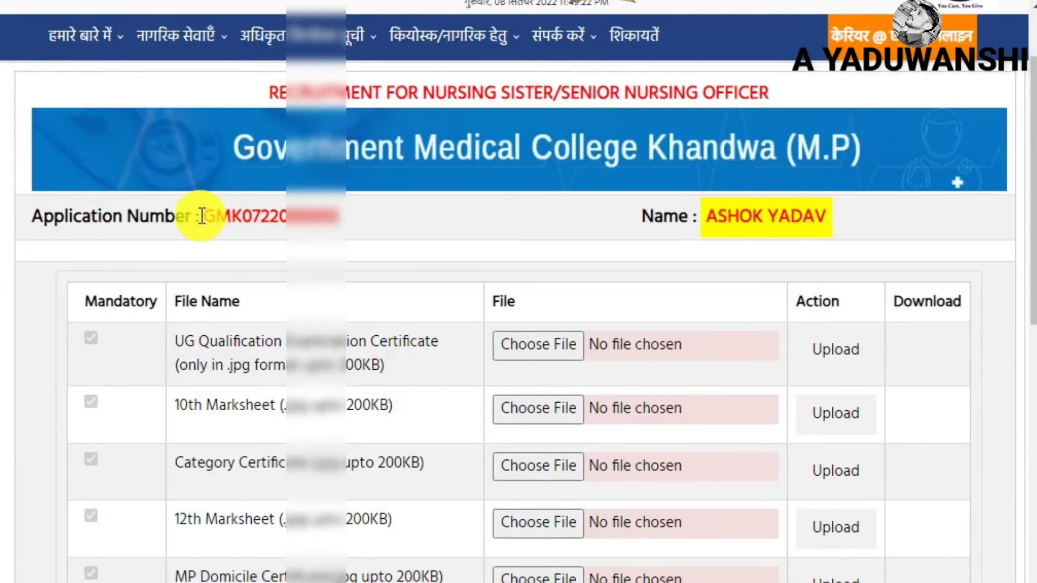
left_click_drag(204, 216, 343, 215)
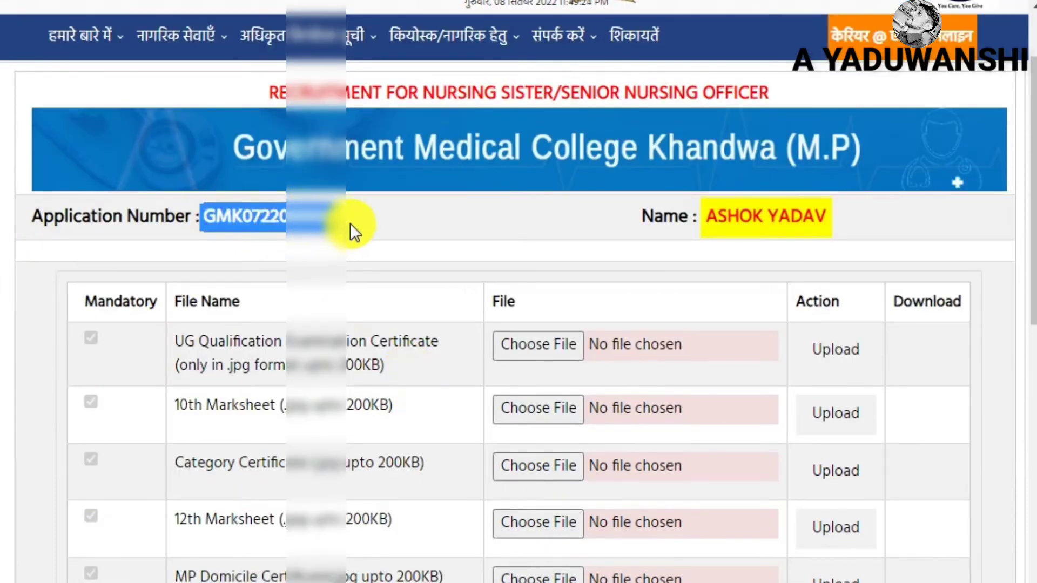
scroll(381, 227, "down", 4)
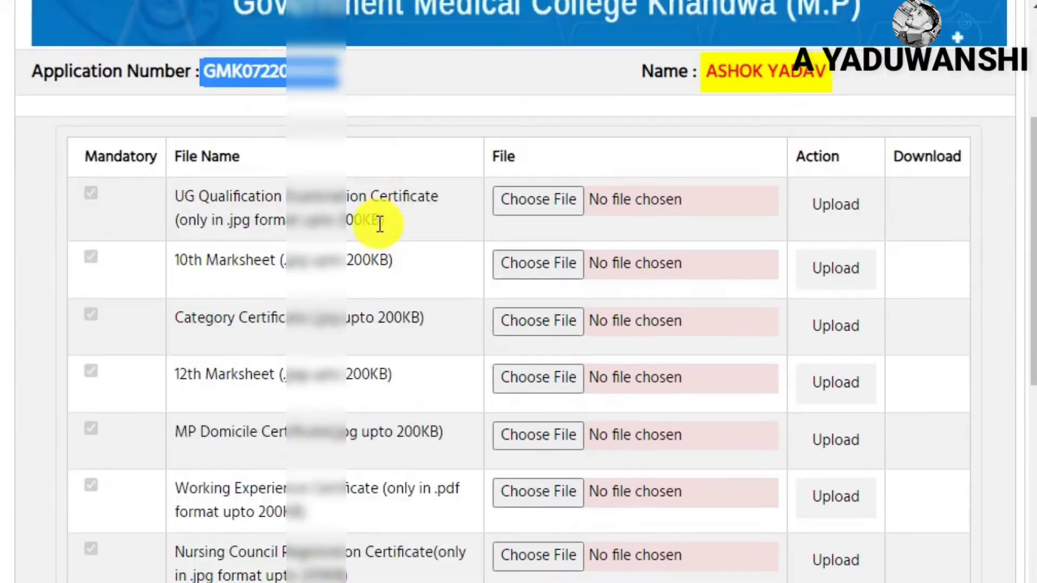
scroll(377, 222, "down", 2)
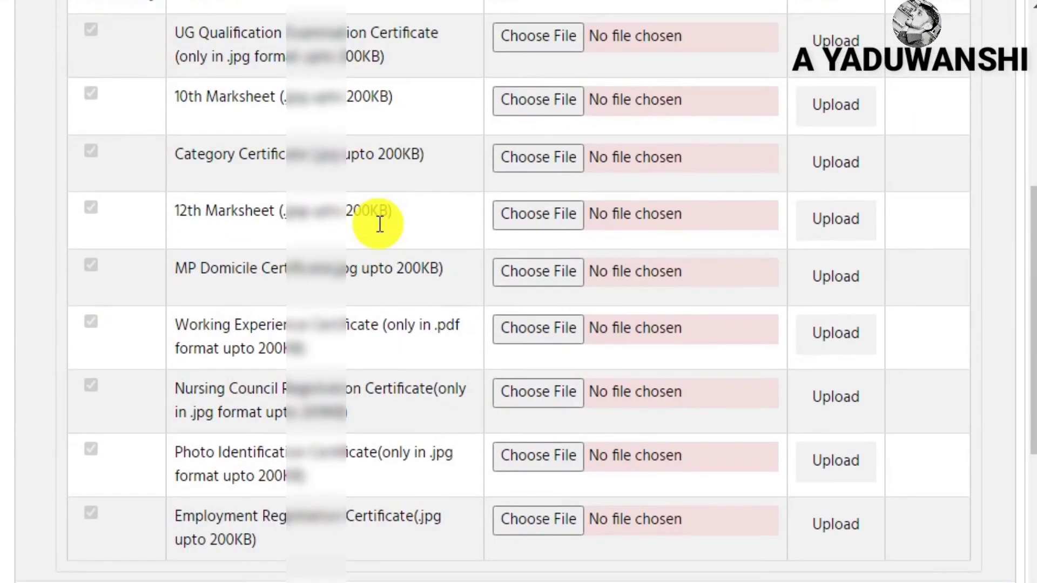
scroll(380, 225, "up", 4)
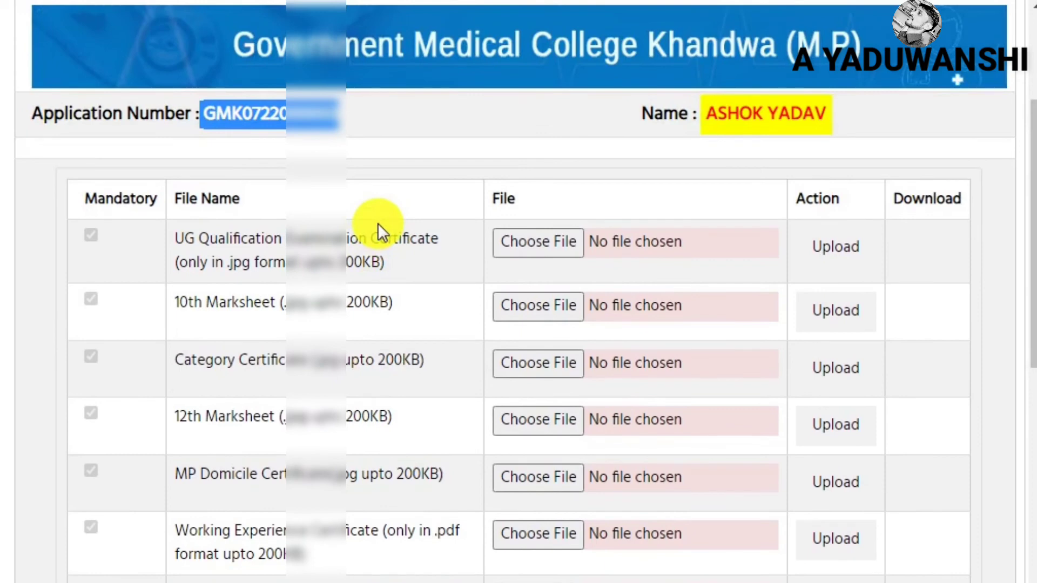
scroll(378, 223, "down", 2)
left_click_drag(171, 142, 384, 156)
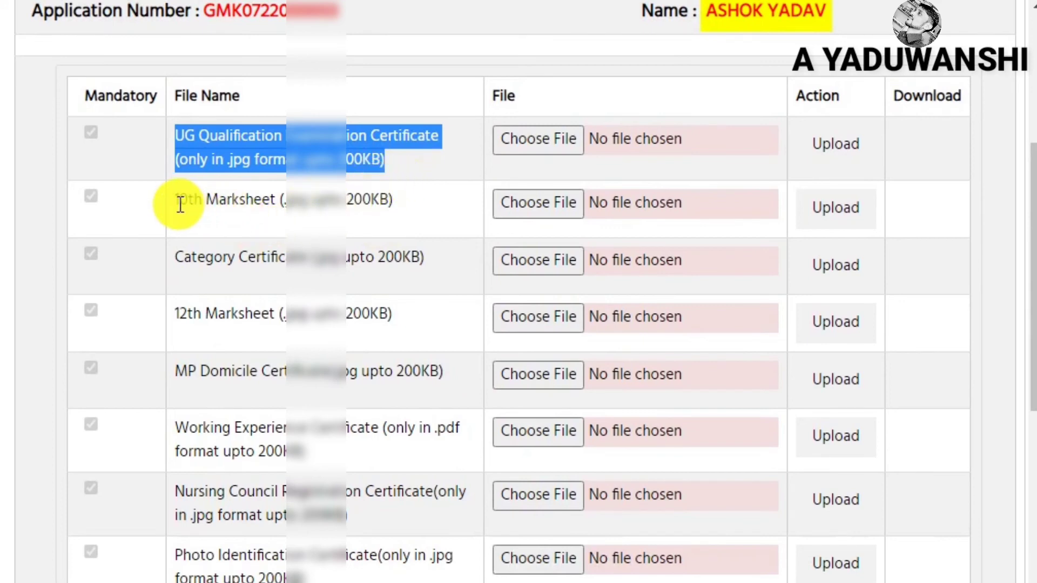
Point out each required document, from the 10th marksheet to the employment registration certificate
left_click_drag(180, 201, 454, 199)
left_click_drag(179, 258, 424, 259)
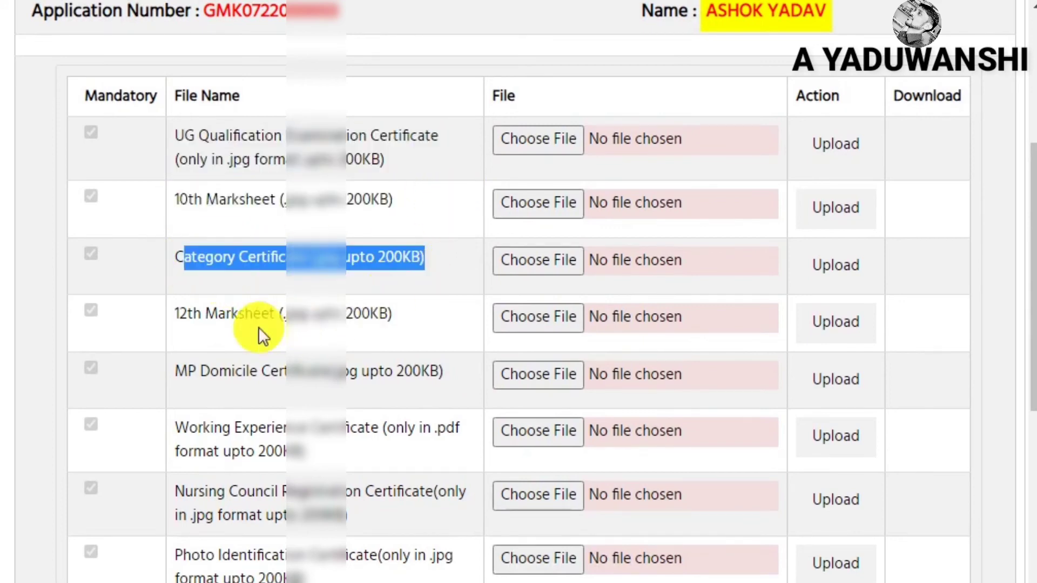
left_click_drag(180, 314, 414, 317)
left_click_drag(172, 373, 412, 372)
left_click_drag(177, 429, 354, 460)
left_click_drag(176, 492, 388, 517)
scroll(378, 505, "down", 3)
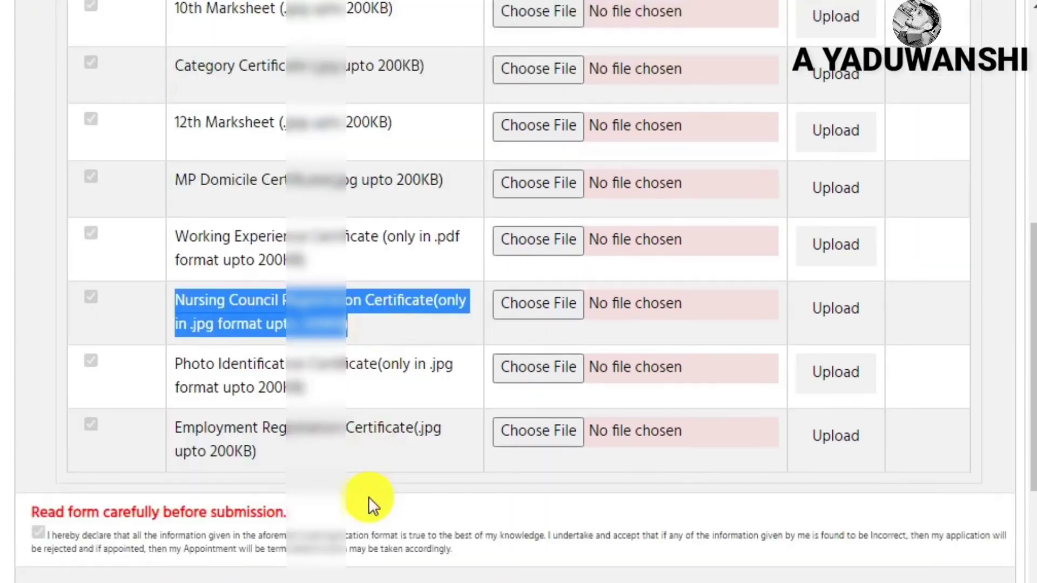
left_click_drag(178, 352, 338, 382)
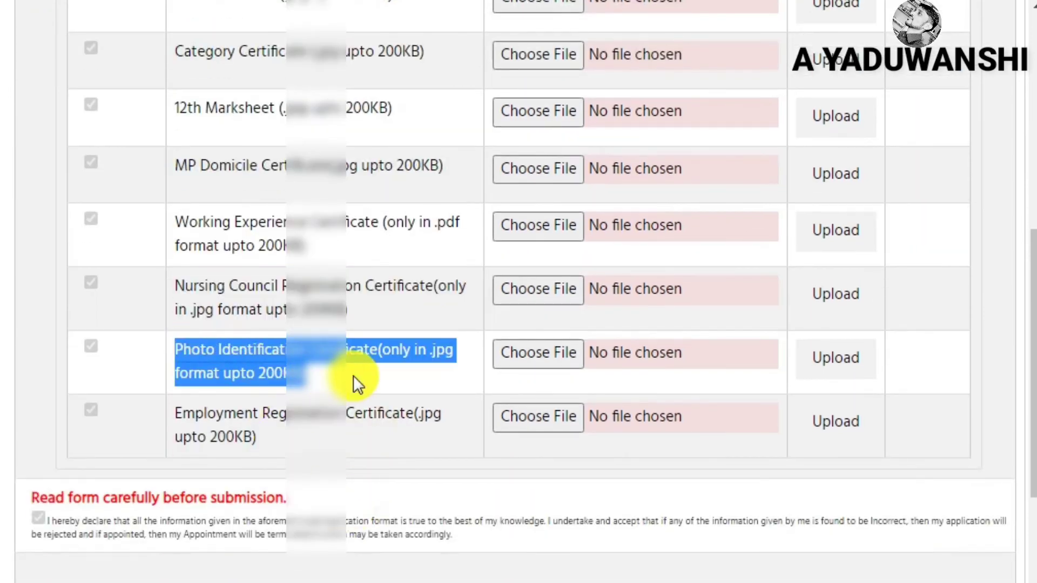
left_click_drag(176, 416, 386, 429)
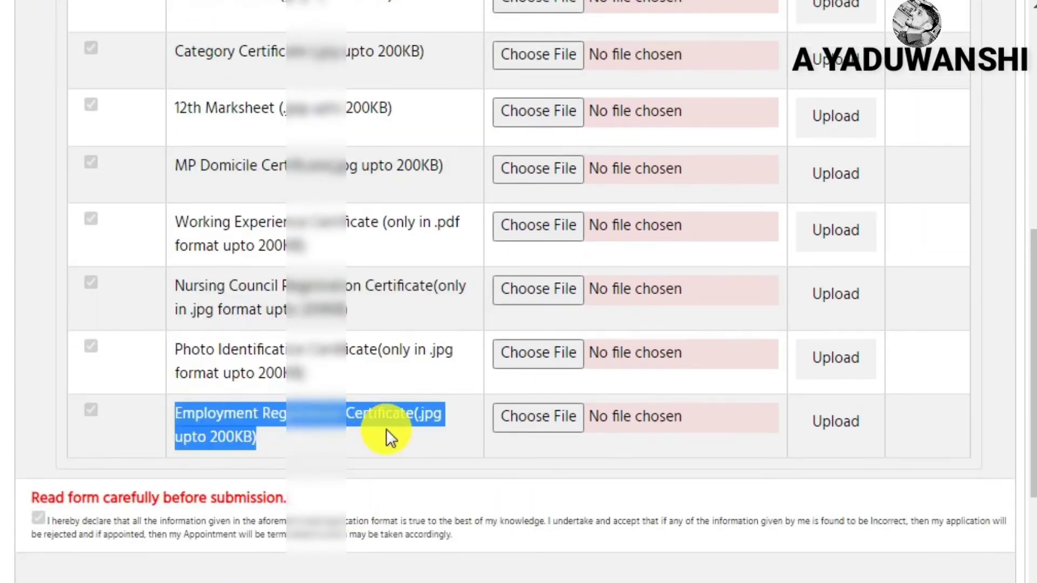
Point out the 200KB file size limit for the first document
scroll(486, 383, "up", 8)
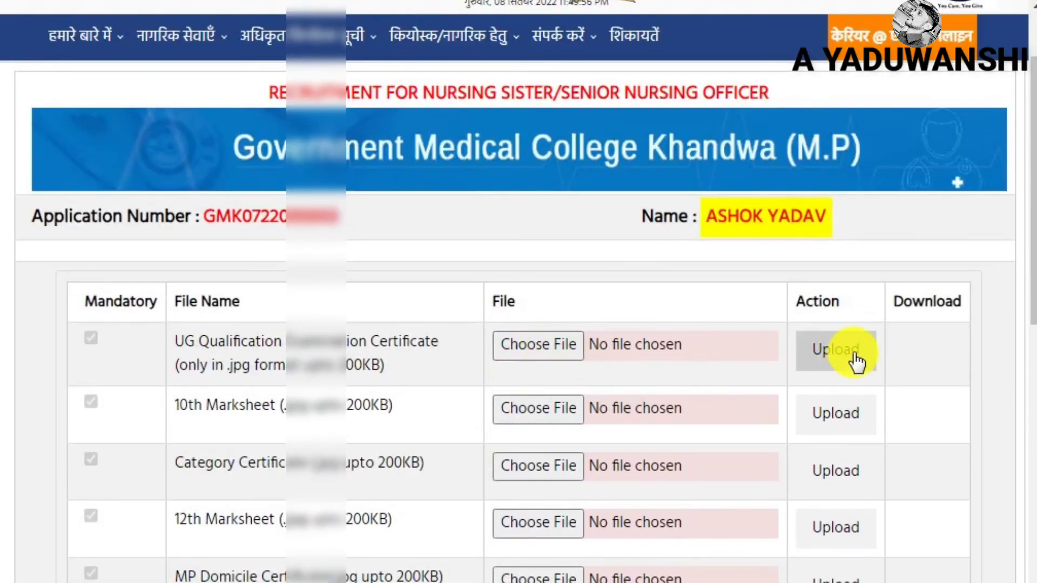
scroll(845, 357, "down", 8)
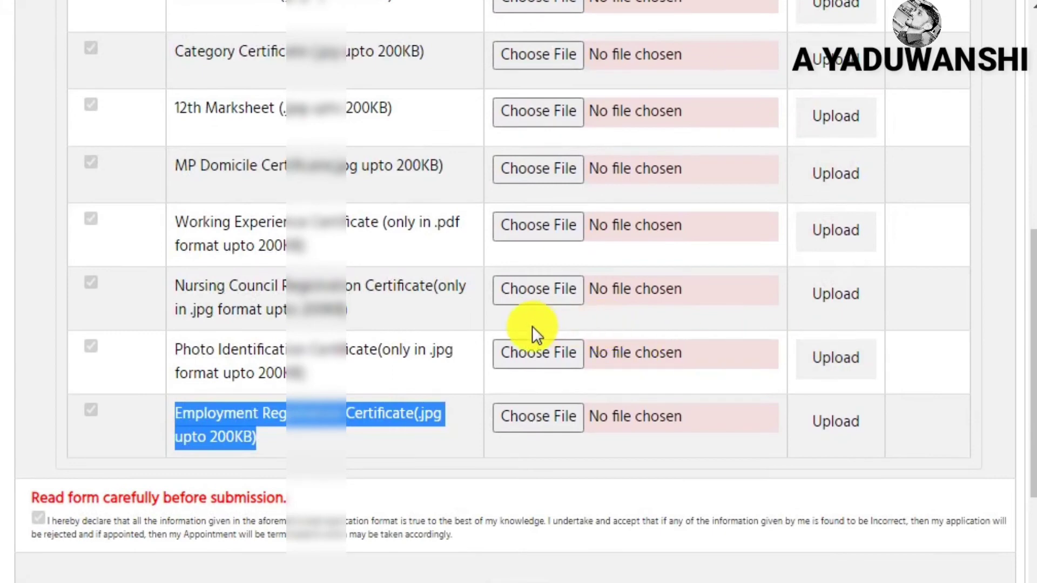
scroll(535, 333, "up", 6)
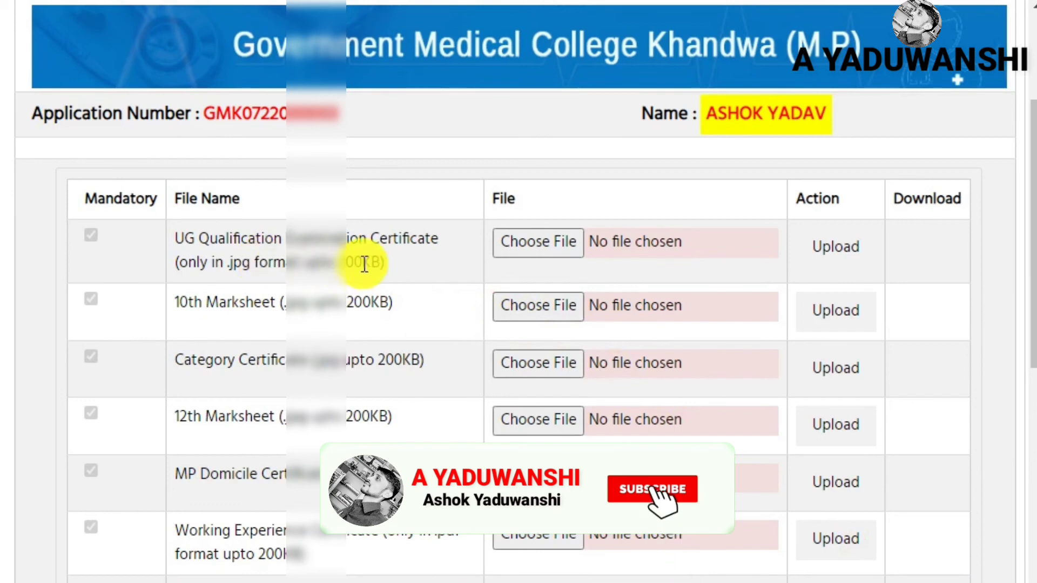
left_click_drag(335, 262, 398, 265)
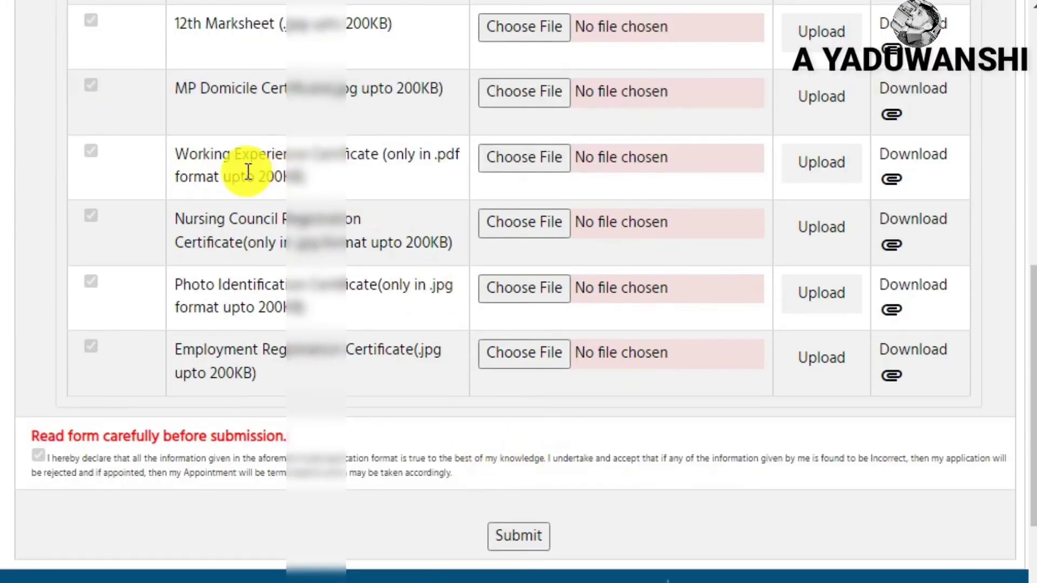
Highlight the Working Experience certificate row and scroll to the bottom of the upload table
left_click_drag(181, 157, 320, 183)
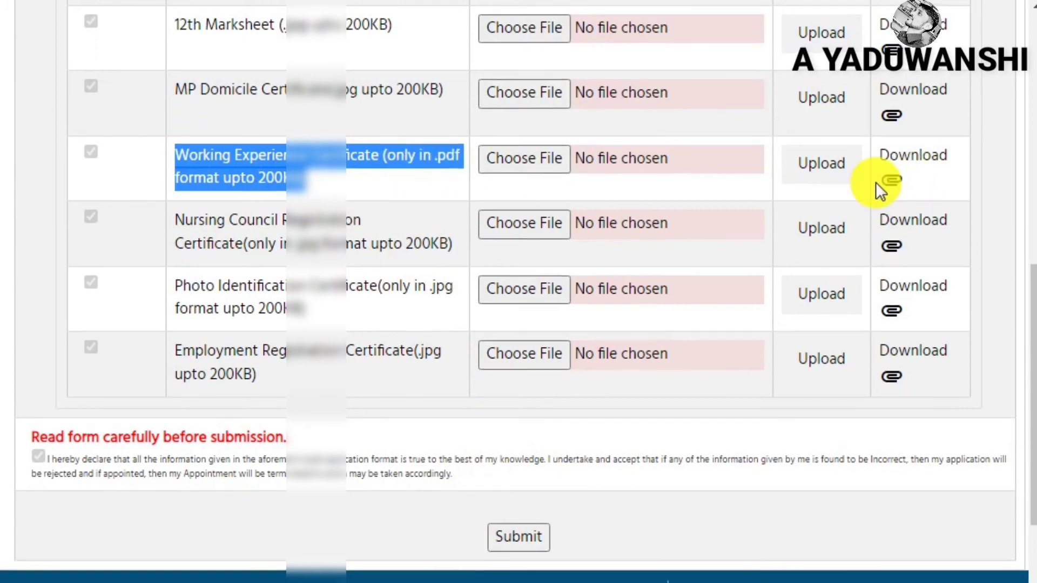
scroll(876, 183, "up", 5)
scroll(875, 183, "up", 1)
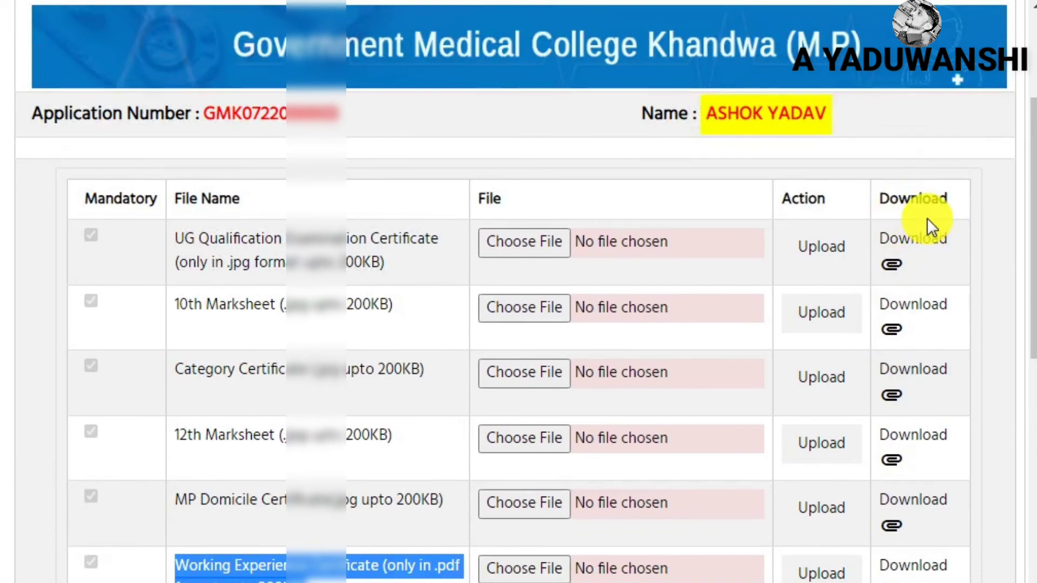
scroll(926, 218, "down", 2)
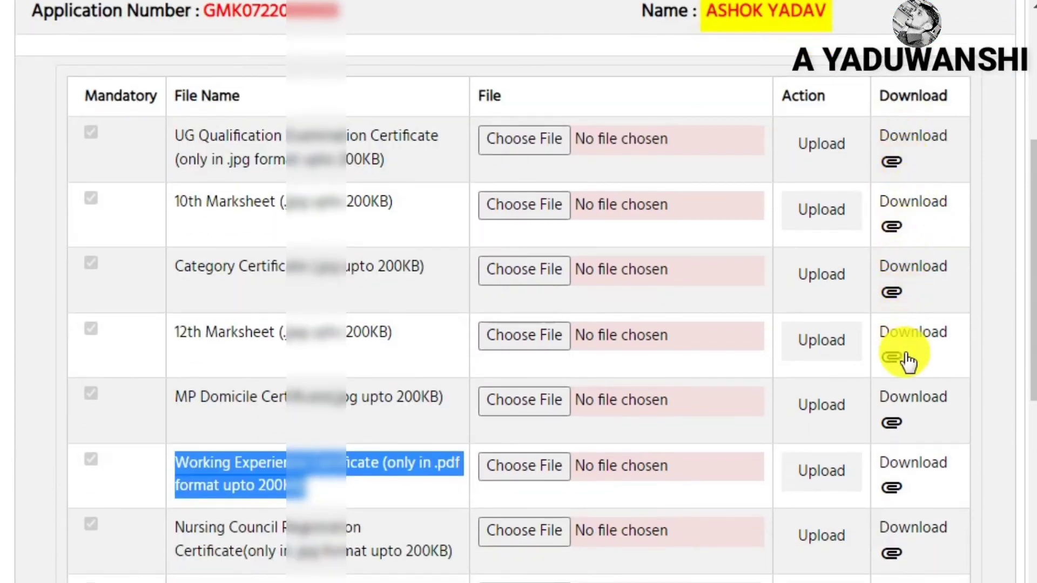
scroll(916, 398, "down", 2)
scroll(910, 290, "down", 4)
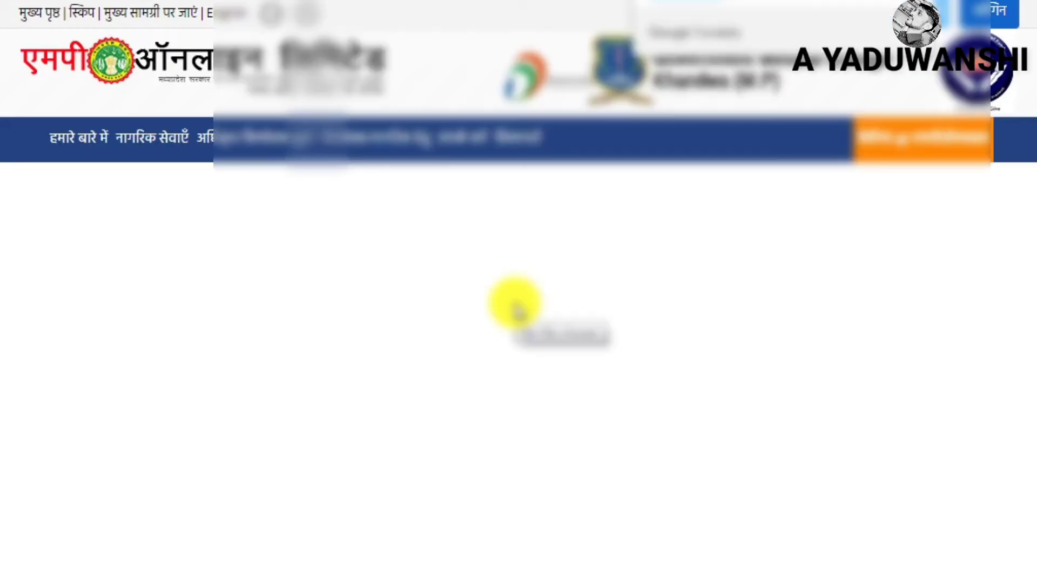
Scroll through the application preview and highlight the Rs. 1000 total amount
scroll(510, 324, "down", 4)
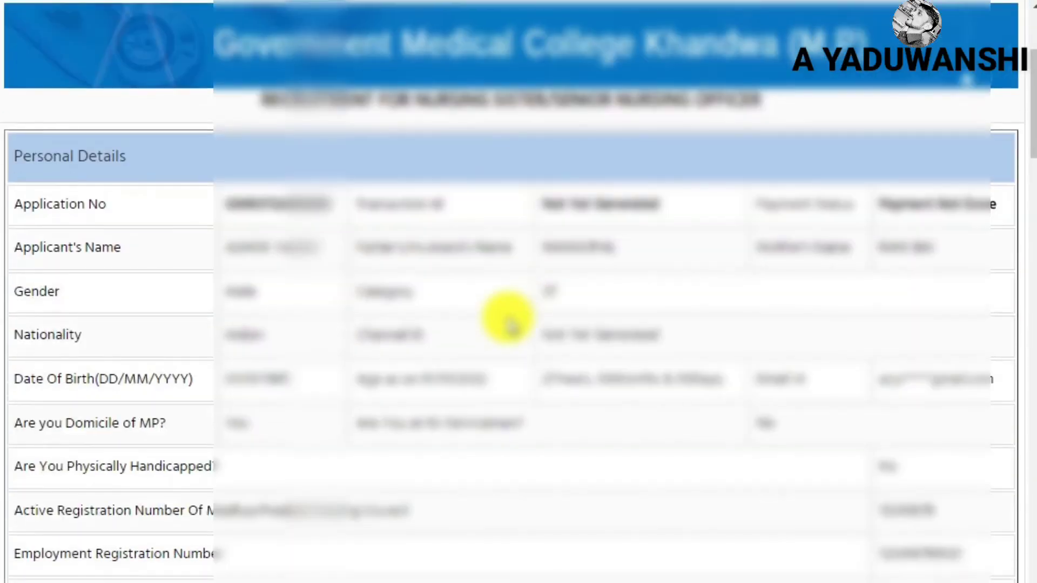
scroll(378, 289, "down", 4)
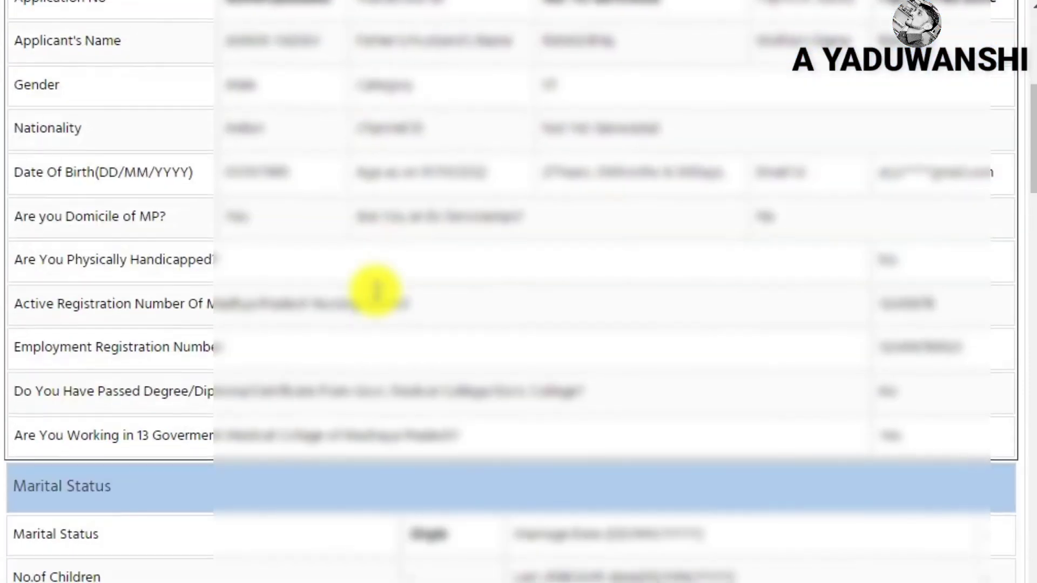
scroll(376, 290, "down", 20)
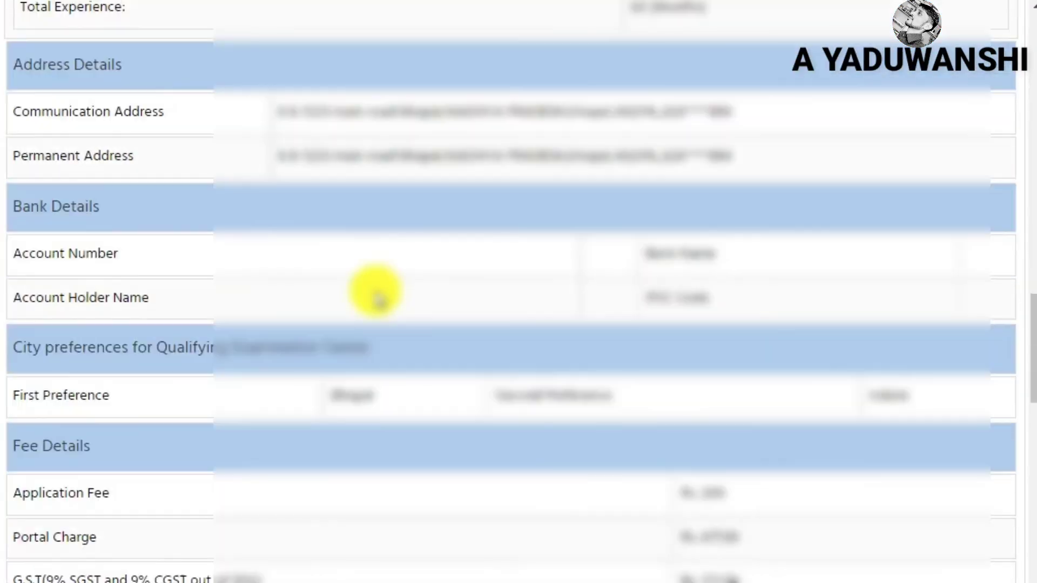
scroll(376, 291, "down", 14)
scroll(376, 291, "up", 6)
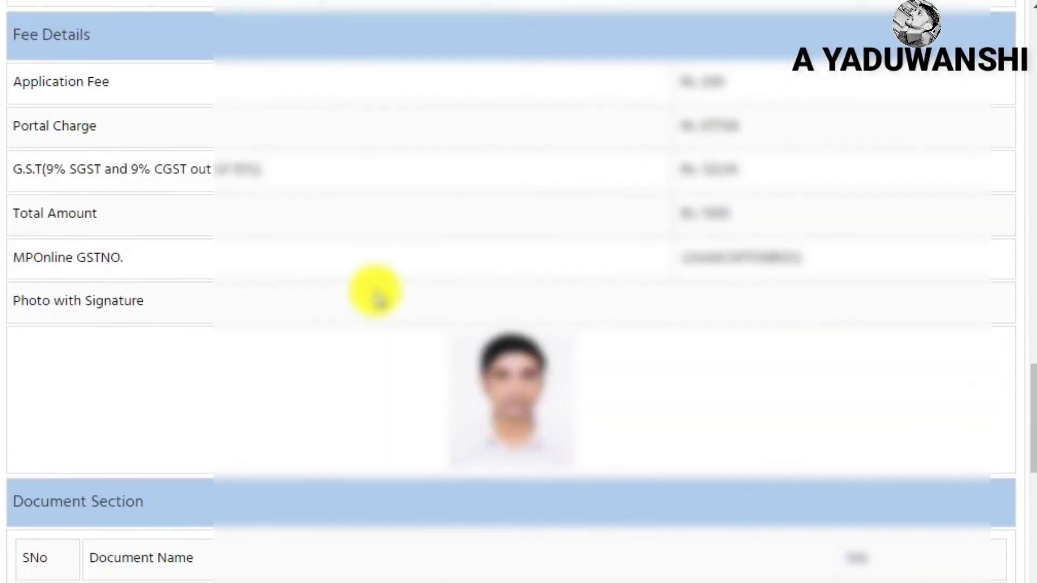
scroll(376, 291, "down", 11)
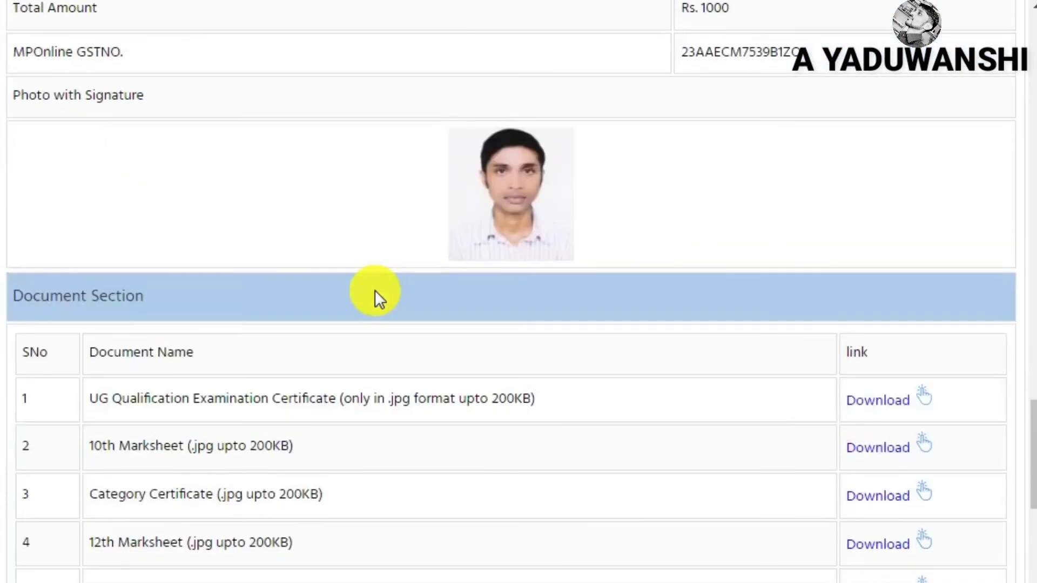
scroll(376, 291, "up", 9)
scroll(375, 291, "up", 4)
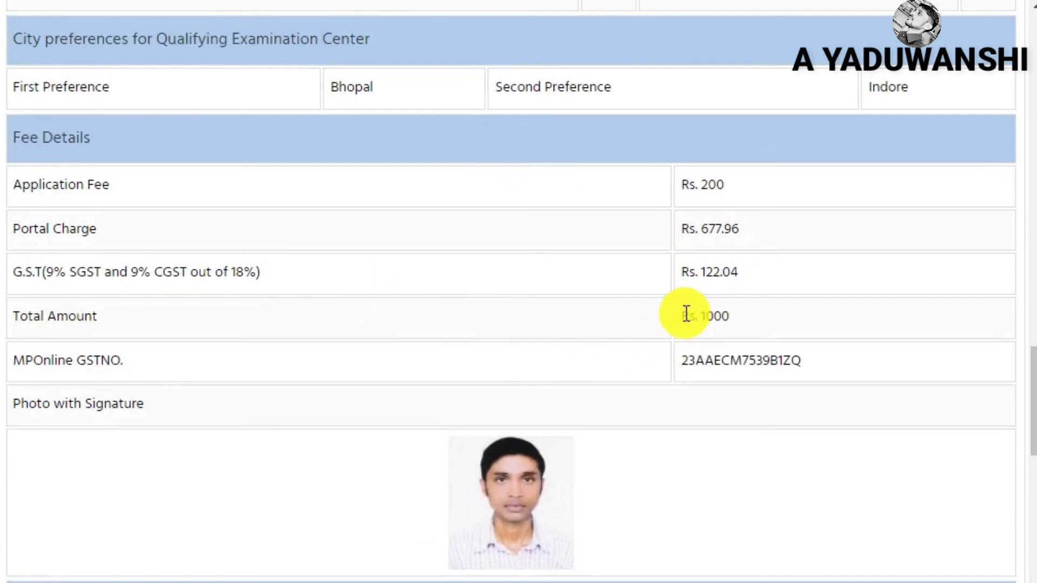
left_click_drag(679, 313, 744, 316)
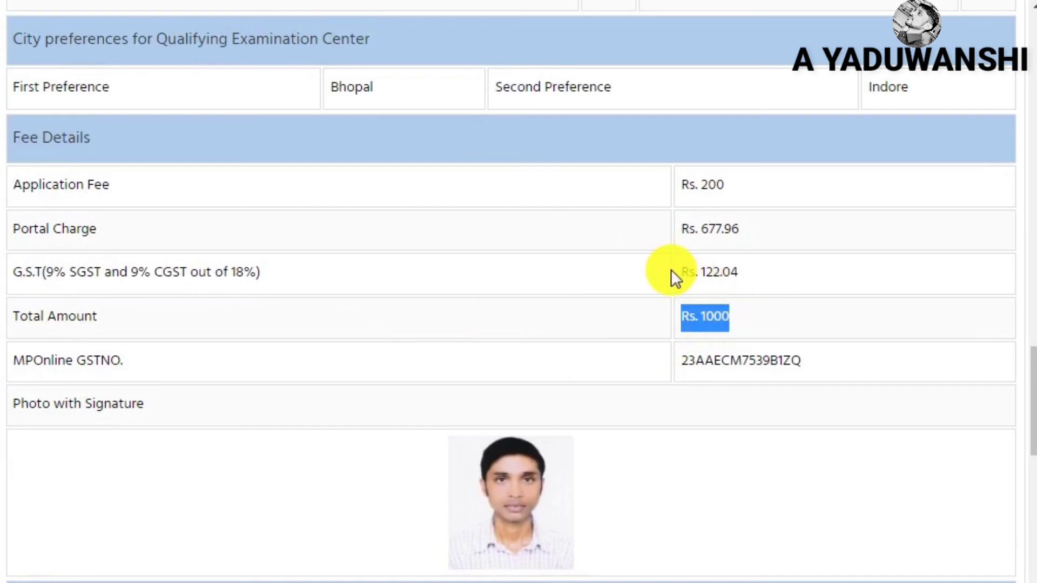
Proceed to the payment page and browse the available payment options
scroll(627, 273, "down", 10)
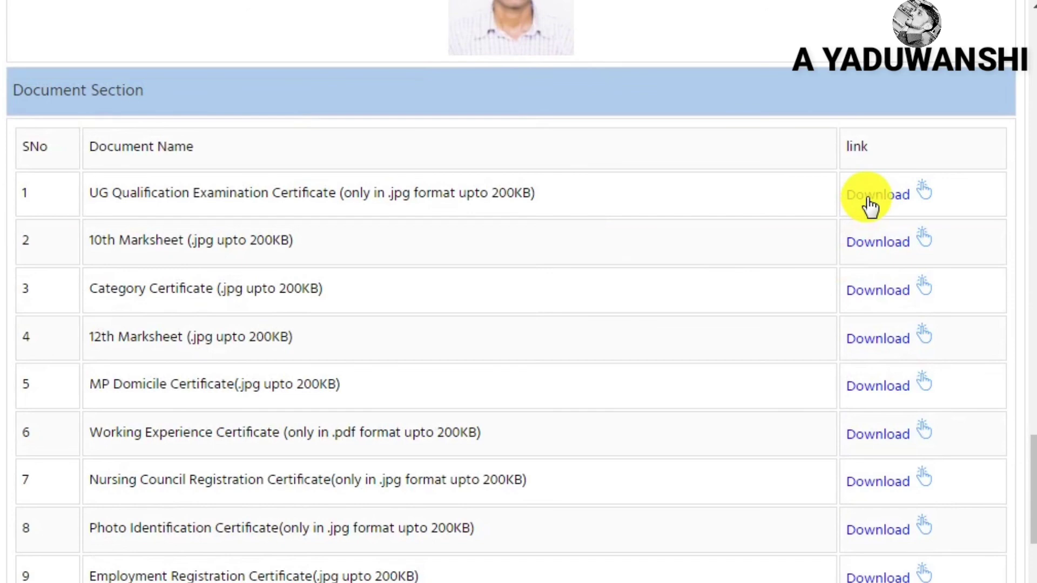
scroll(456, 279, "down", 9)
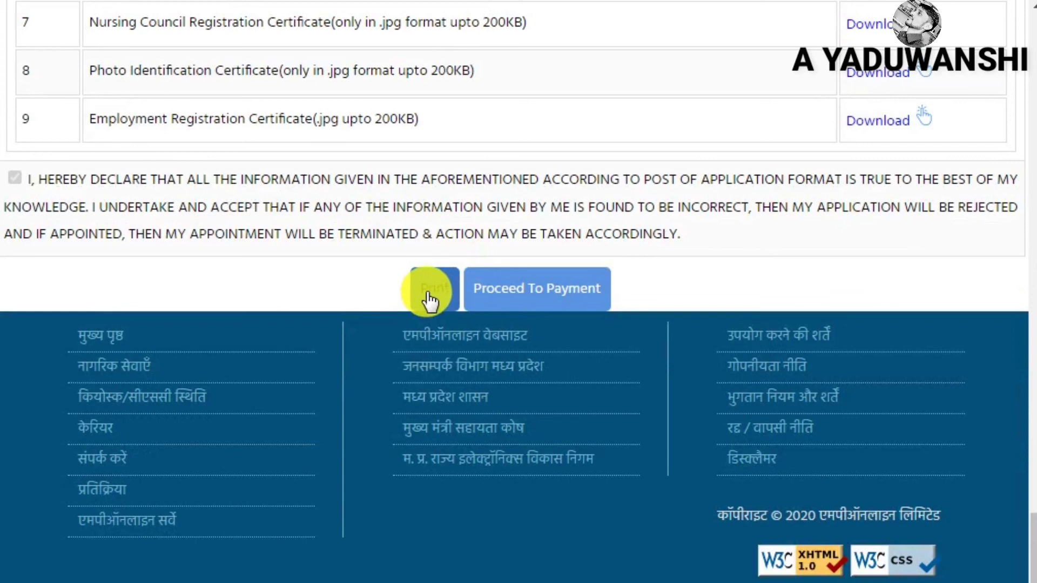
left_click(520, 294)
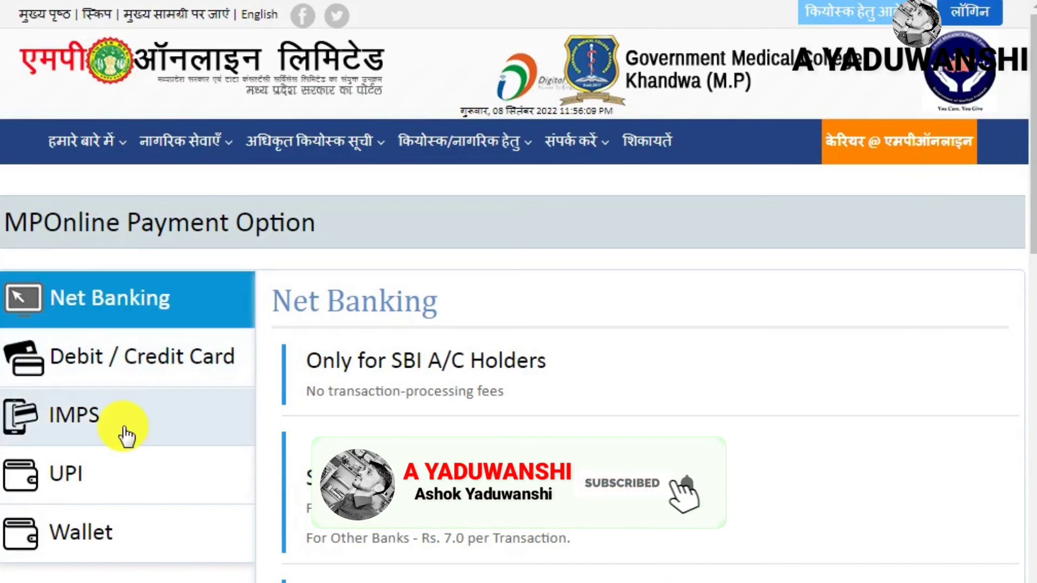
scroll(430, 416, "down", 8)
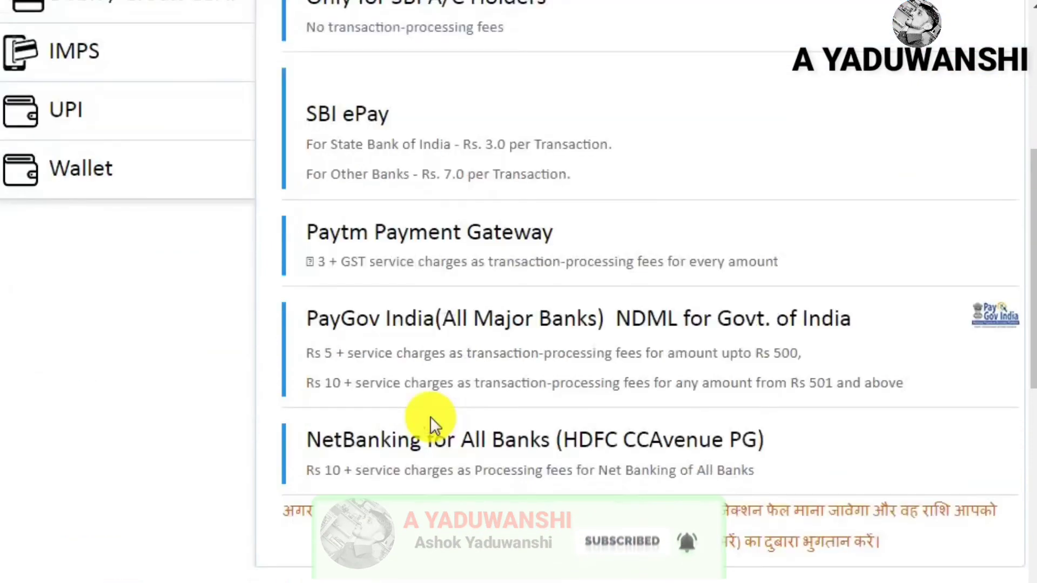
scroll(430, 423, "up", 8)
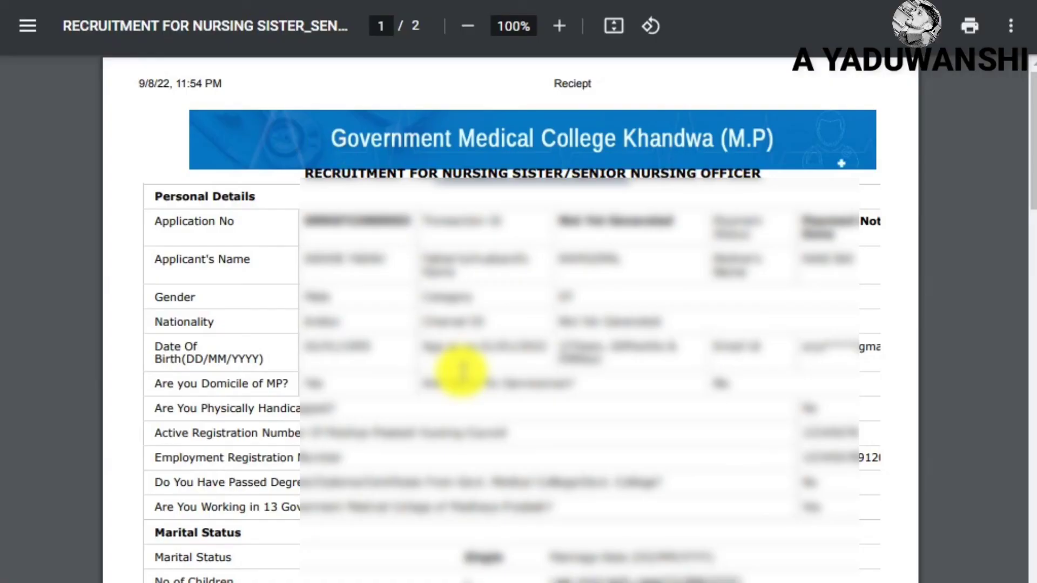